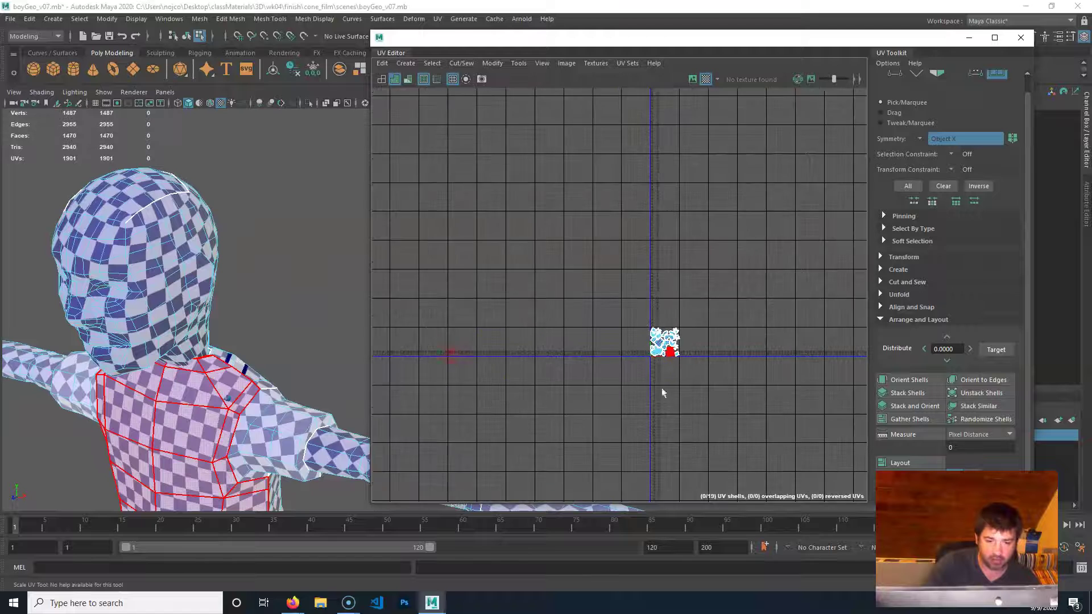
Frame the full UV layout in the 0–1 tile and deselect the torso shell's faces
alt+middle_drag(846, 377, 477, 353)
alt+right_drag(478, 354, 672, 361)
alt+middle_drag(672, 360, 626, 370)
alt+right_drag(626, 370, 651, 389)
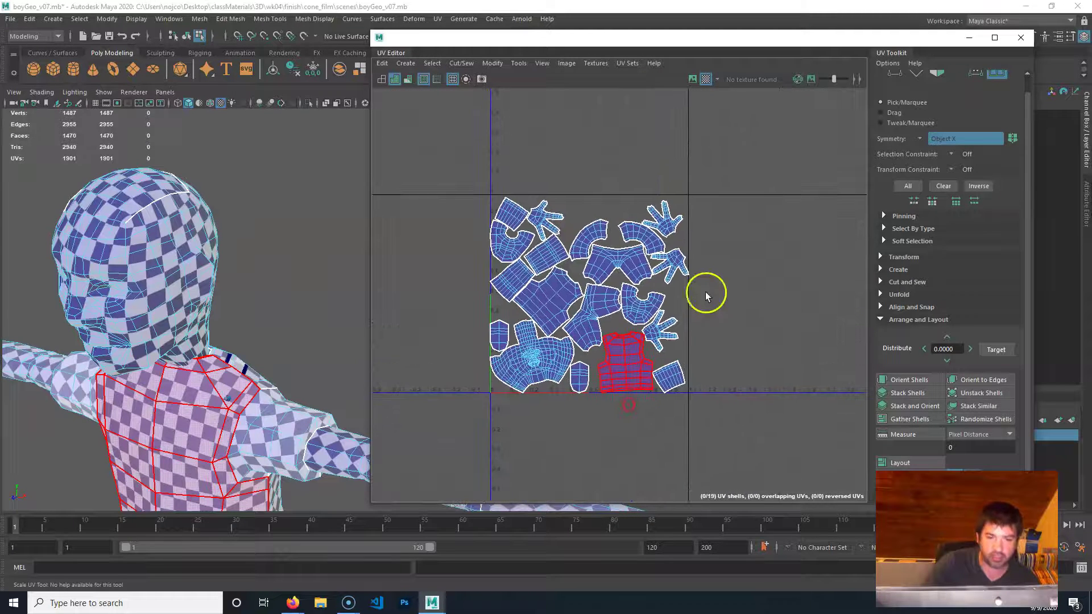
click(704, 262)
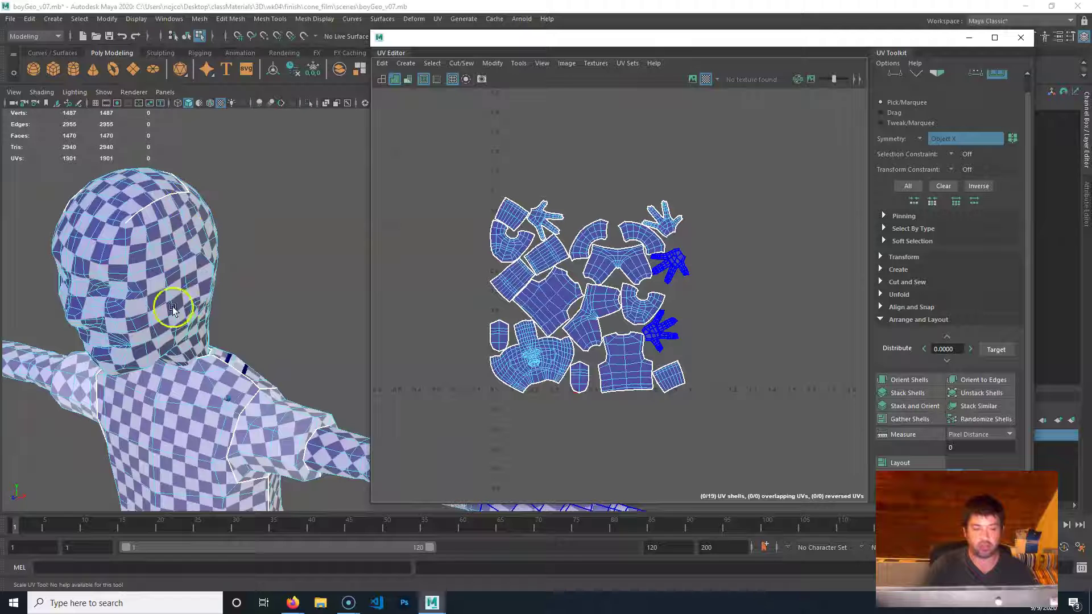
Switch the mesh to vertex selection on the head and turn off the checker texture display on the model
right_drag(251, 289, 250, 426)
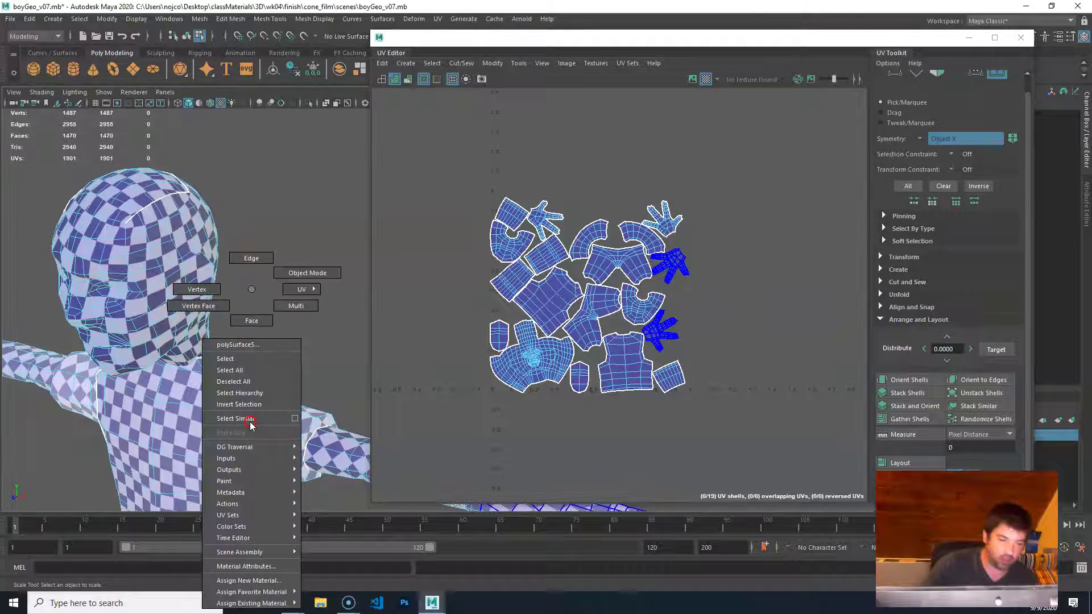
right_drag(250, 268, 197, 289)
click(207, 238)
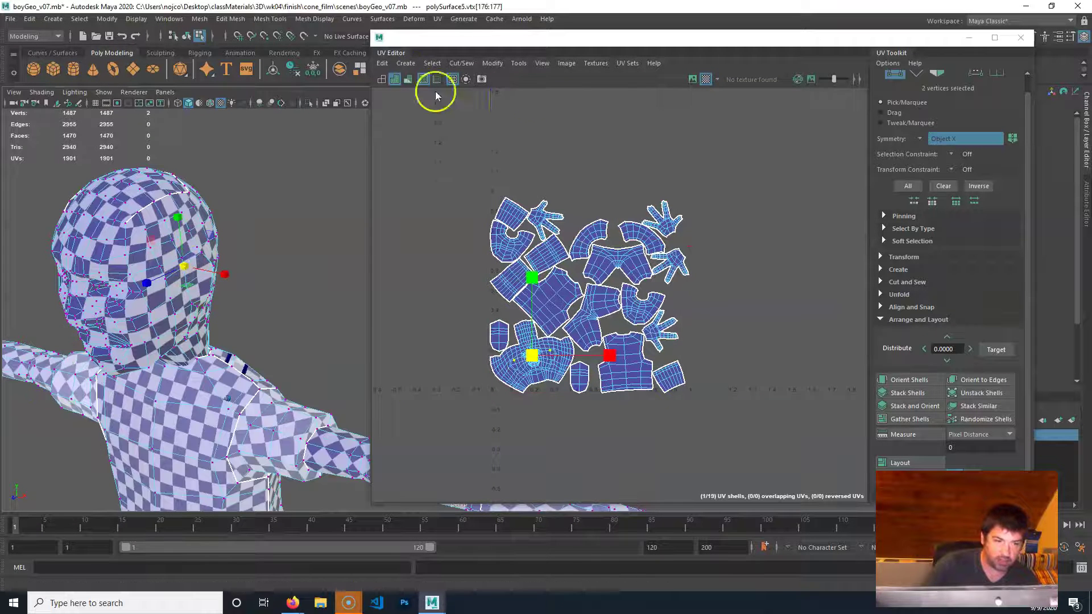
key(5)
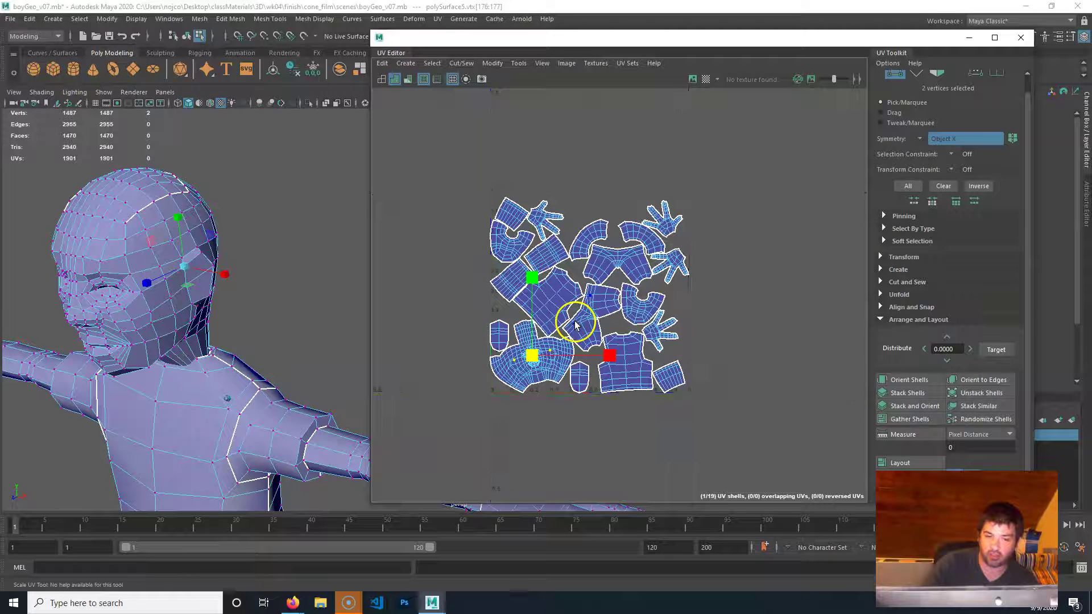
Examine how the UV shells fit within the 0–1 tile, checking its borders, corners and the gaps between shells
scroll(472, 313, up, 3)
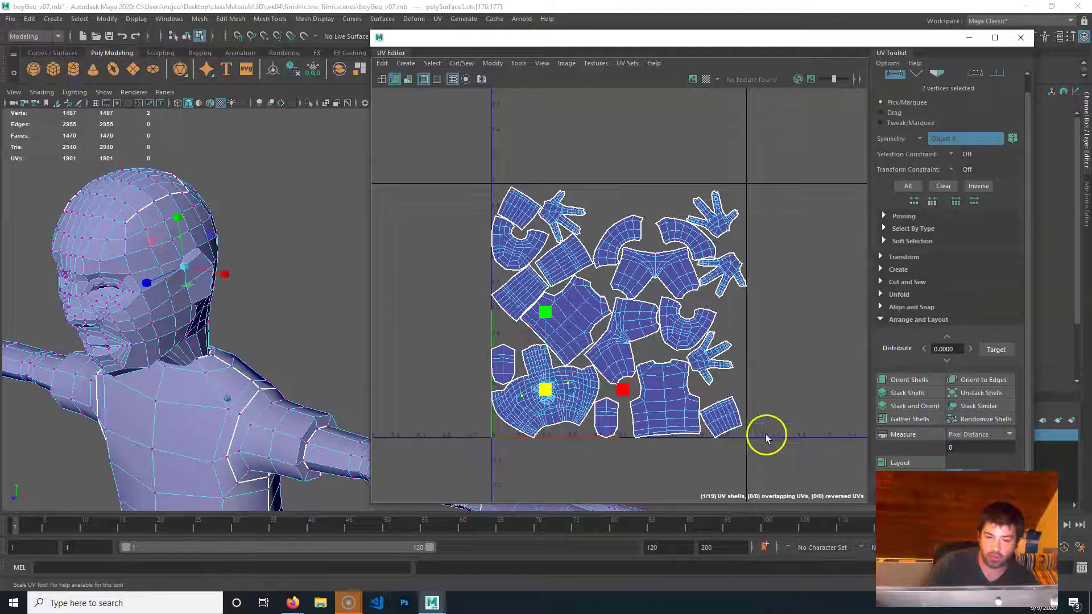
alt+middle_drag(521, 270, 643, 210)
scroll(561, 337, up, 4)
alt+middle_drag(467, 410, 417, 423)
alt+middle_drag(643, 338, 608, 339)
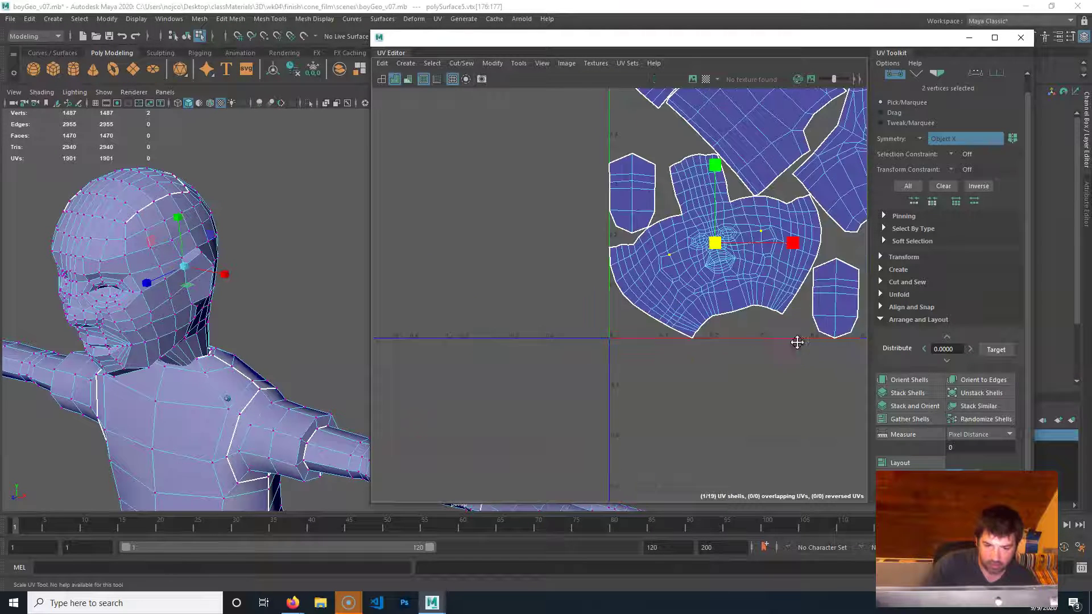
alt+middle_drag(796, 339, 462, 344)
alt+middle_drag(792, 305, 603, 370)
alt+drag(373, 446, 605, 334)
alt+middle_drag(604, 334, 730, 249)
alt+middle_drag(625, 447, 624, 290)
alt+middle_drag(689, 180, 651, 438)
alt+middle_drag(663, 228, 657, 305)
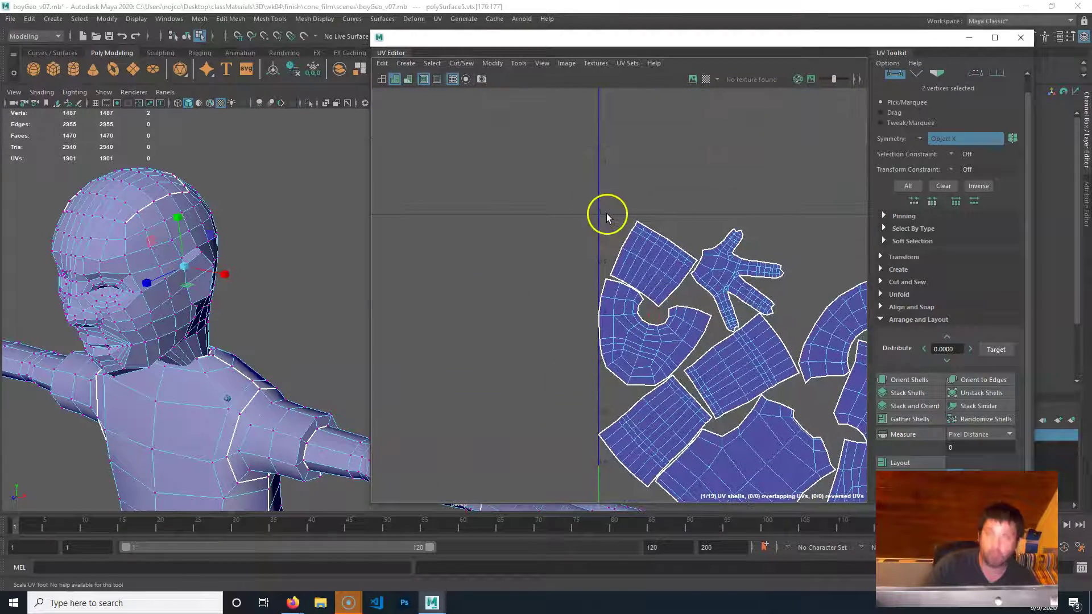
alt+middle_drag(677, 414, 597, 324)
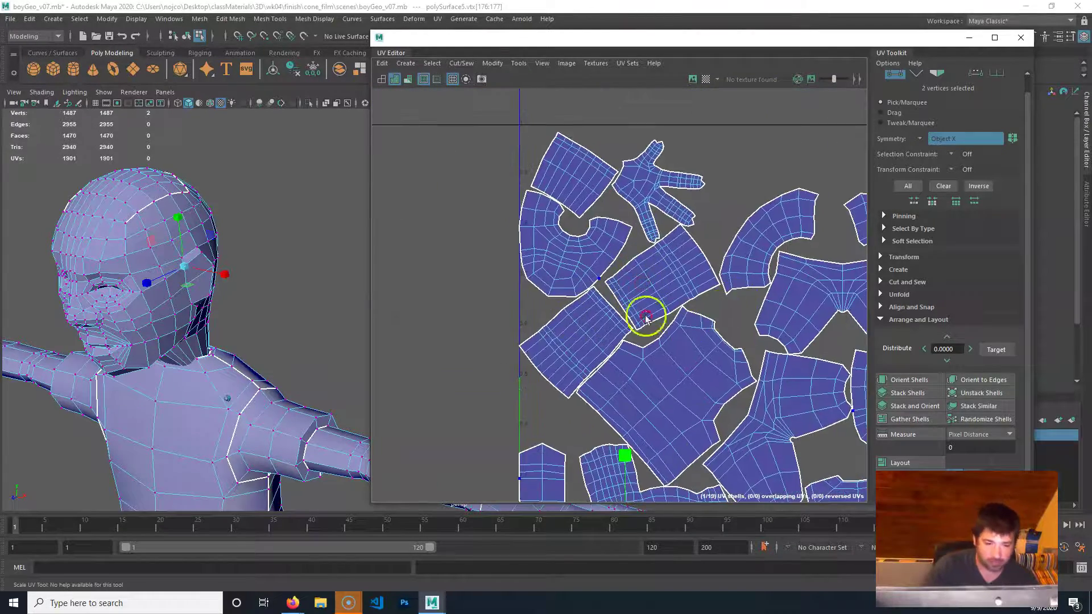
alt+right_drag(646, 319, 572, 282)
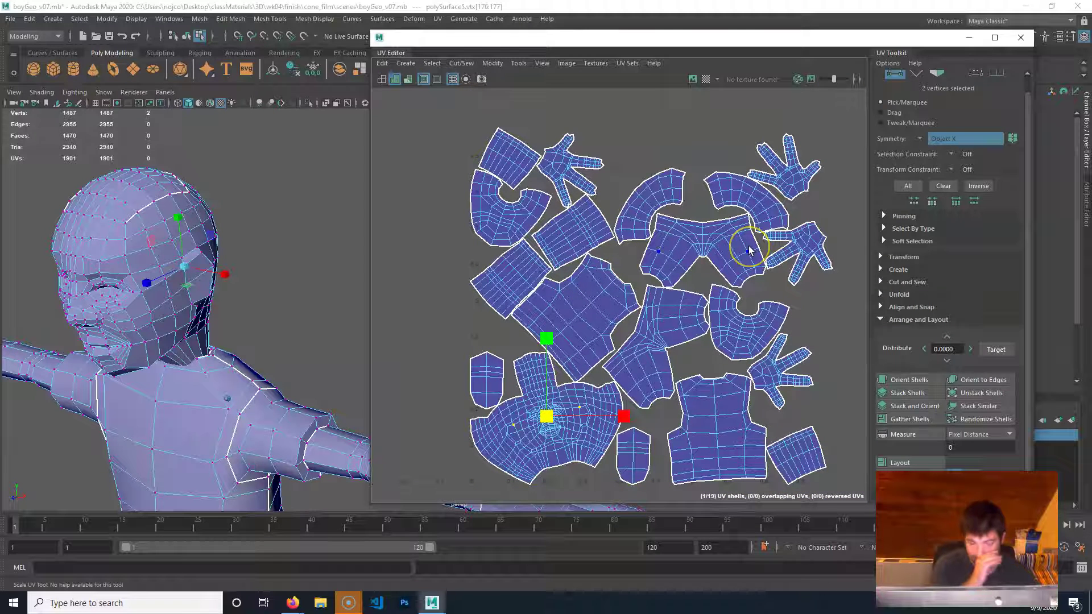
click(675, 171)
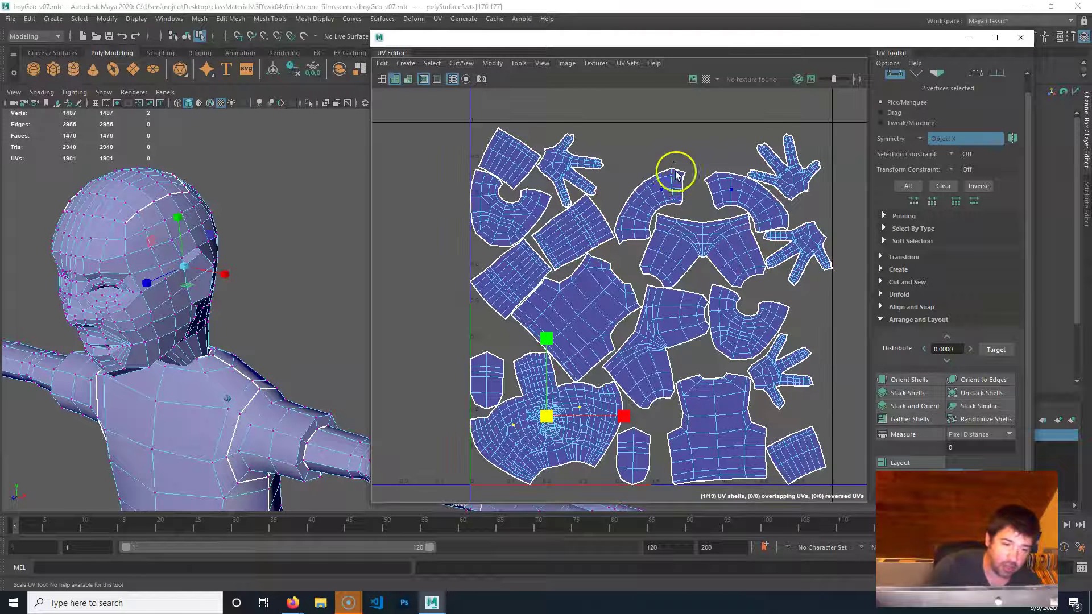
alt+middle_drag(660, 410, 628, 302)
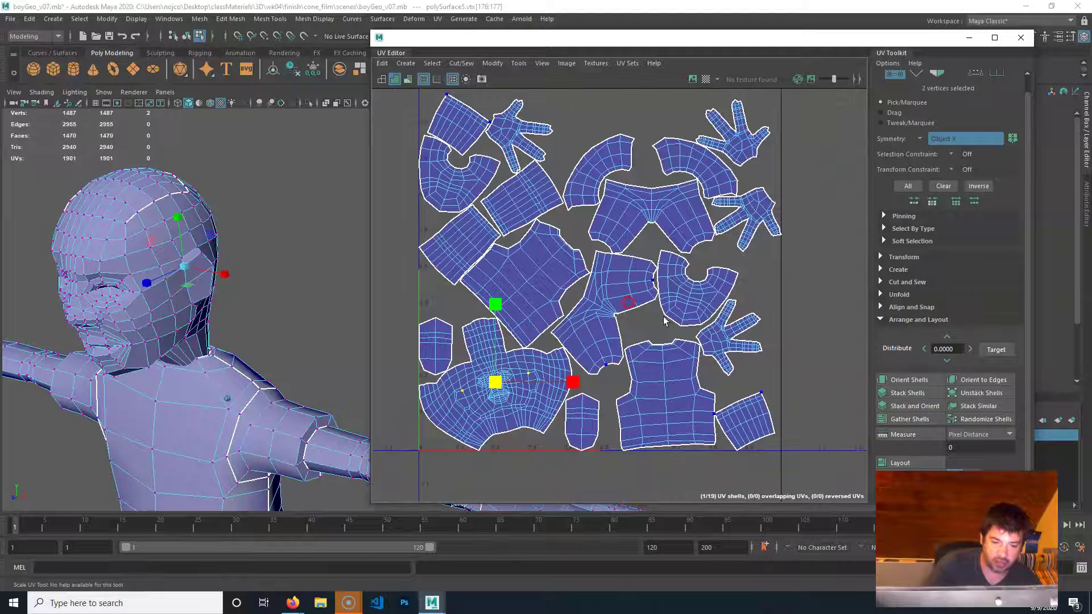
scroll(664, 321, down, 2)
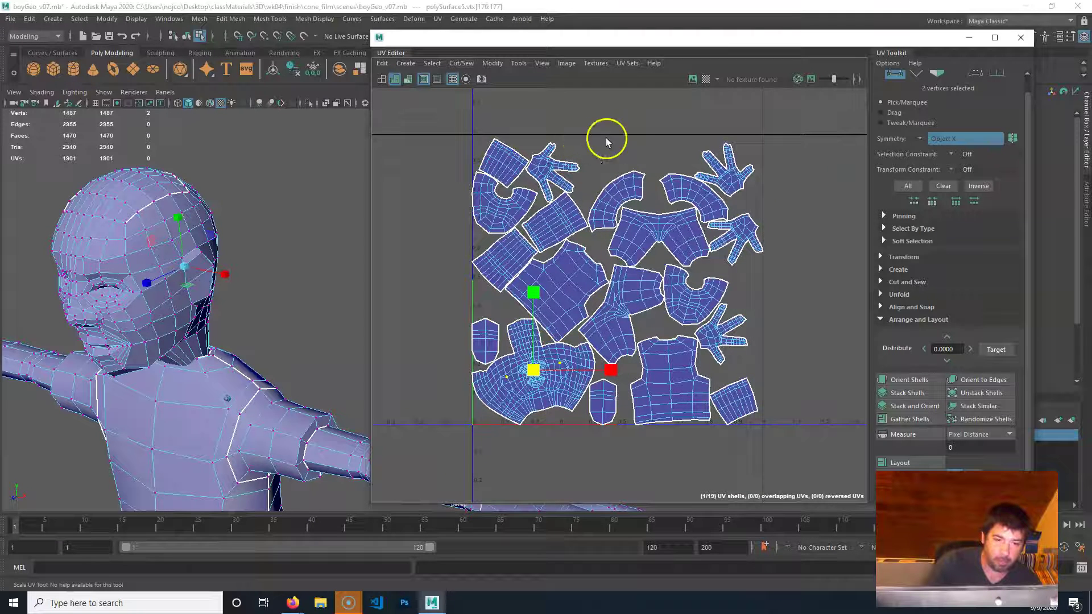
alt+right_drag(725, 379, 507, 378)
alt+middle_drag(581, 354, 608, 359)
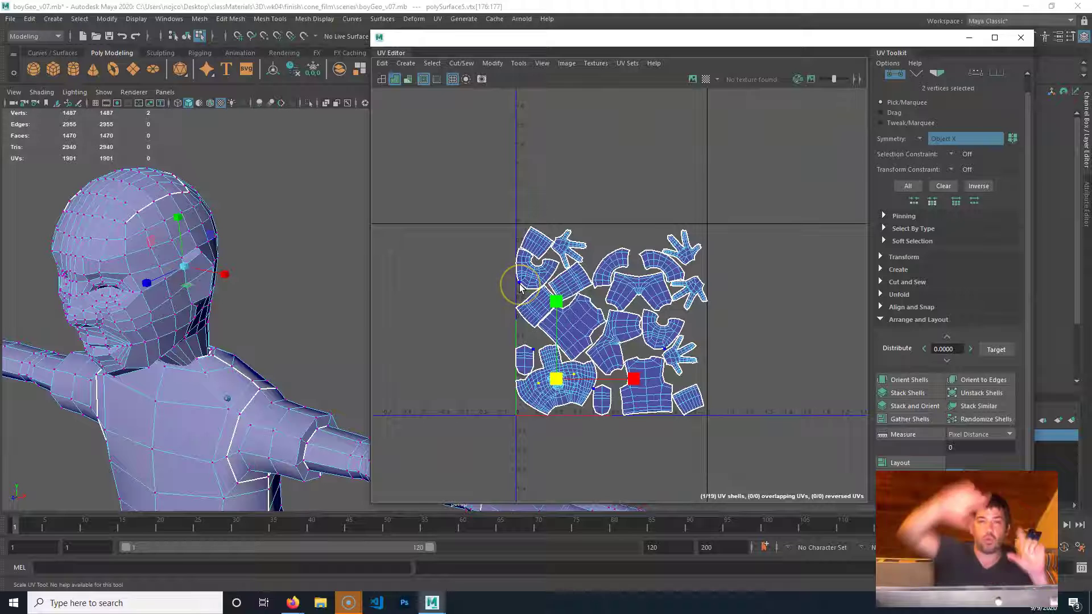
click(479, 231)
click(534, 224)
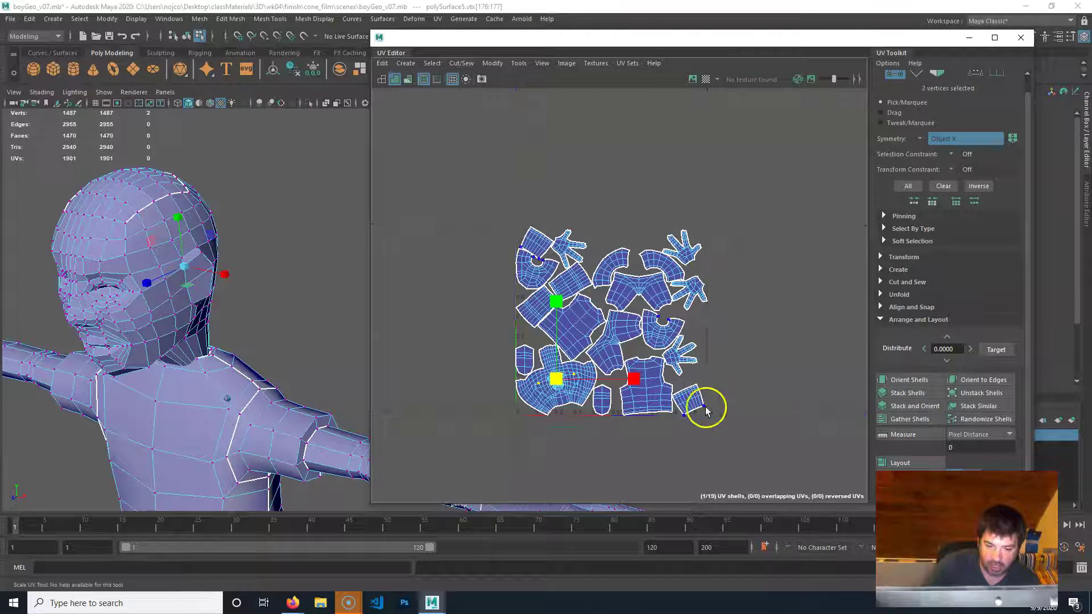
Try shifting the entire set of UV shells sideways past the edge of the 0–1 tile
drag(453, 471, 780, 166)
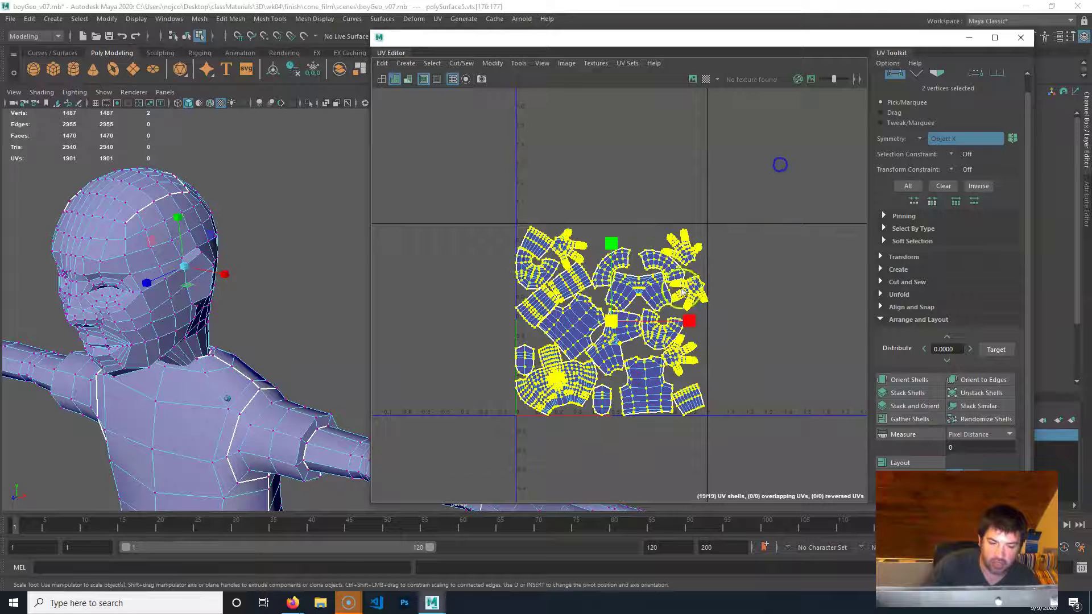
key(w)
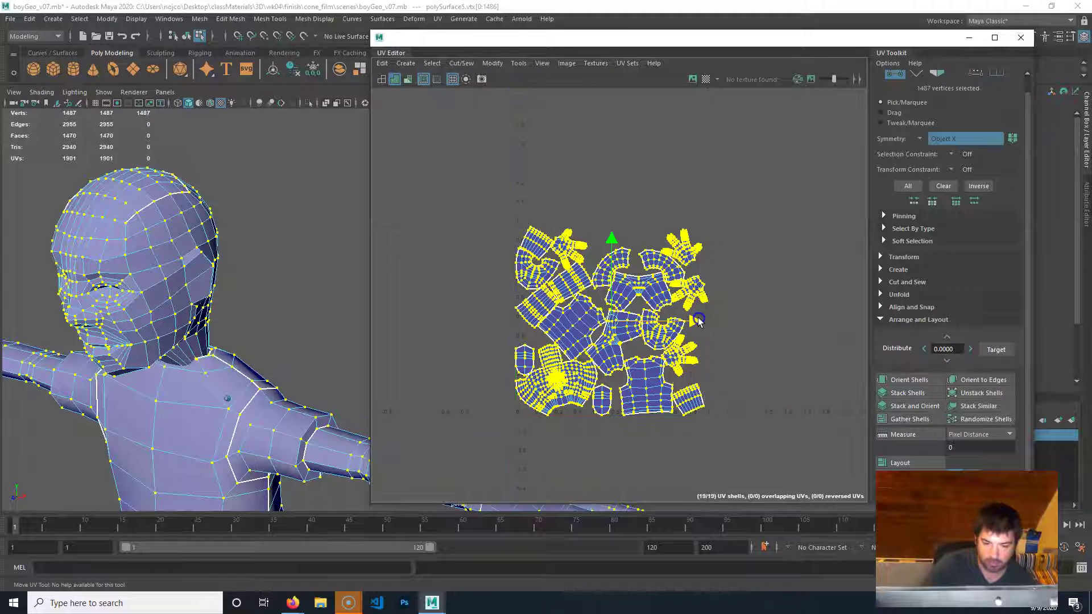
drag(695, 321, 716, 321)
alt+middle_drag(805, 336, 625, 334)
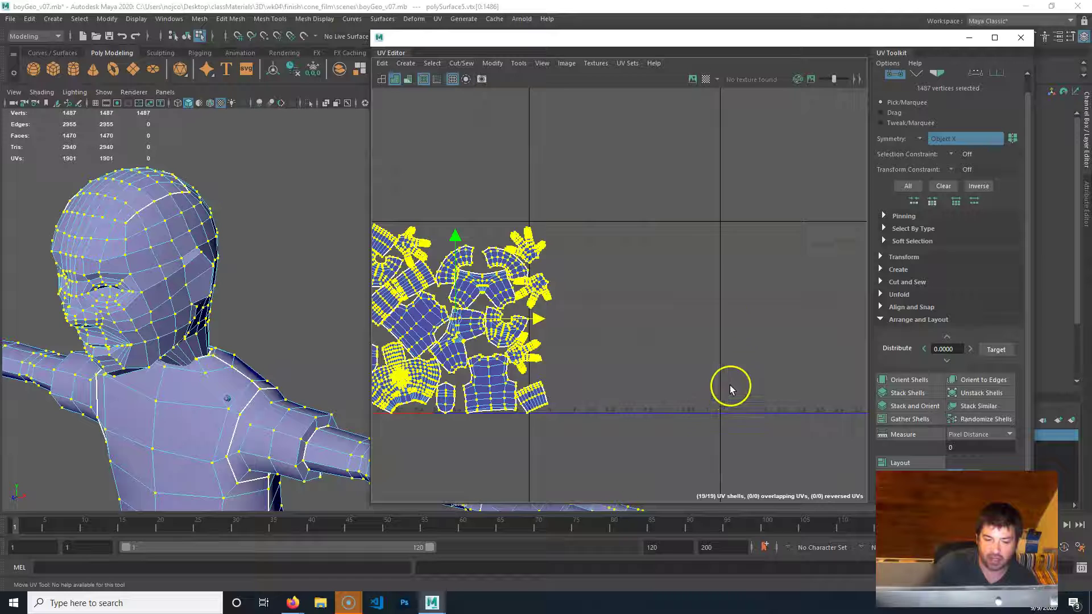
alt+middle_drag(511, 369, 766, 319)
drag(766, 317, 773, 305)
click(771, 306)
key(ctrl+z)
key(ctrl+z)
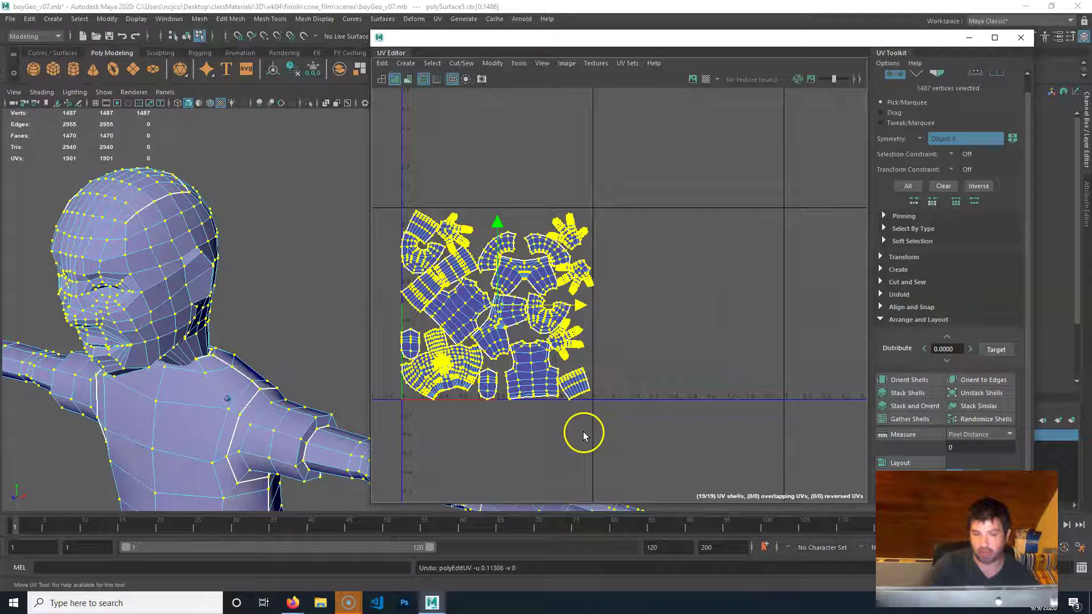
drag(581, 305, 589, 308)
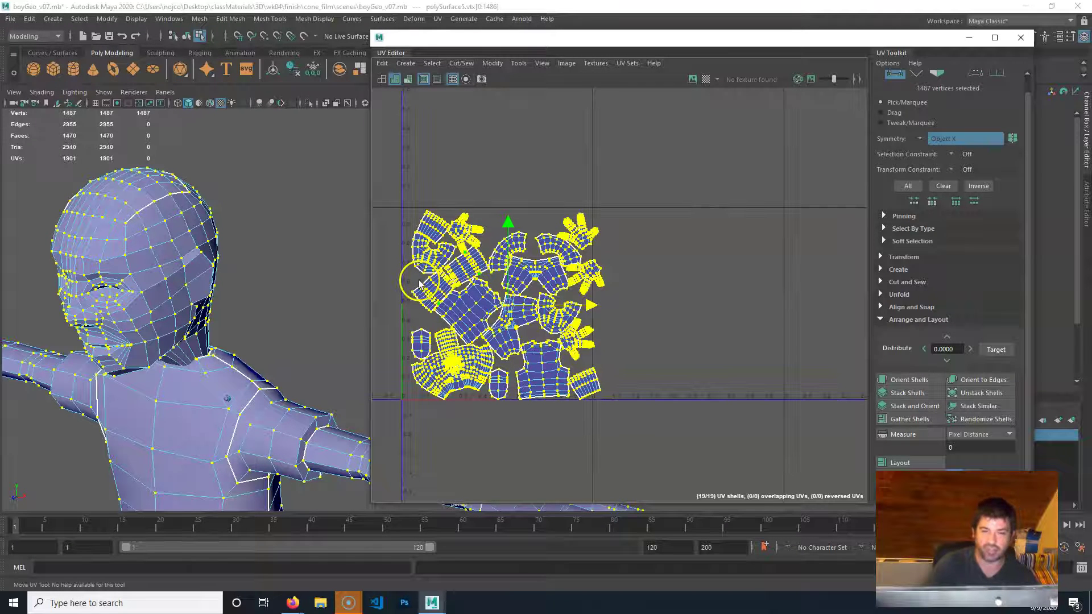
key(ctrl+z)
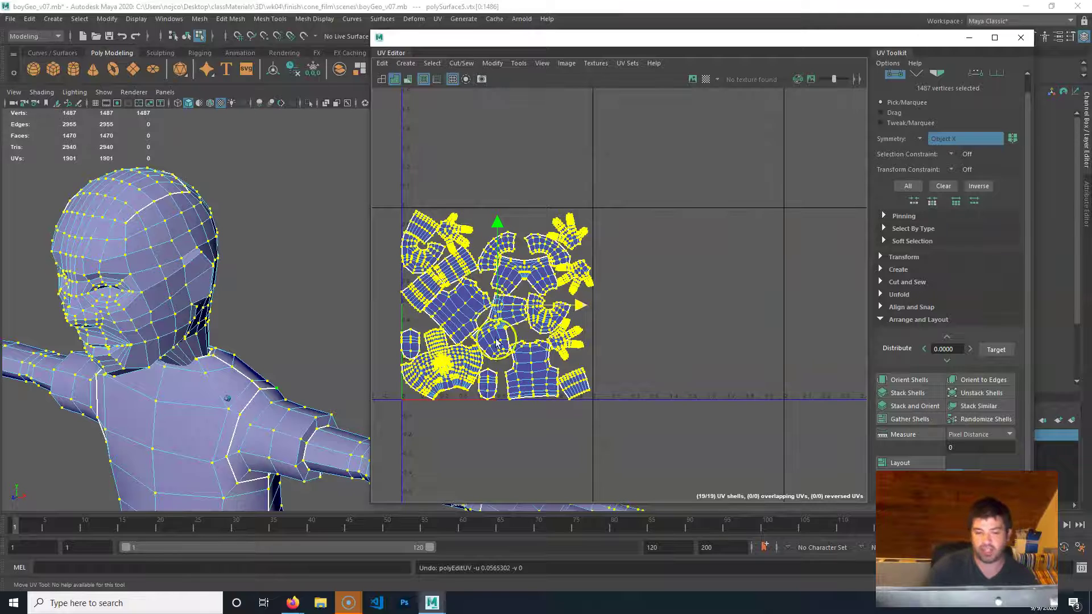
Select all UVs in UV mode and scale the whole layout down slightly within the 0–1 tile
alt+right_drag(425, 337, 588, 340)
alt+middle_drag(587, 339, 630, 325)
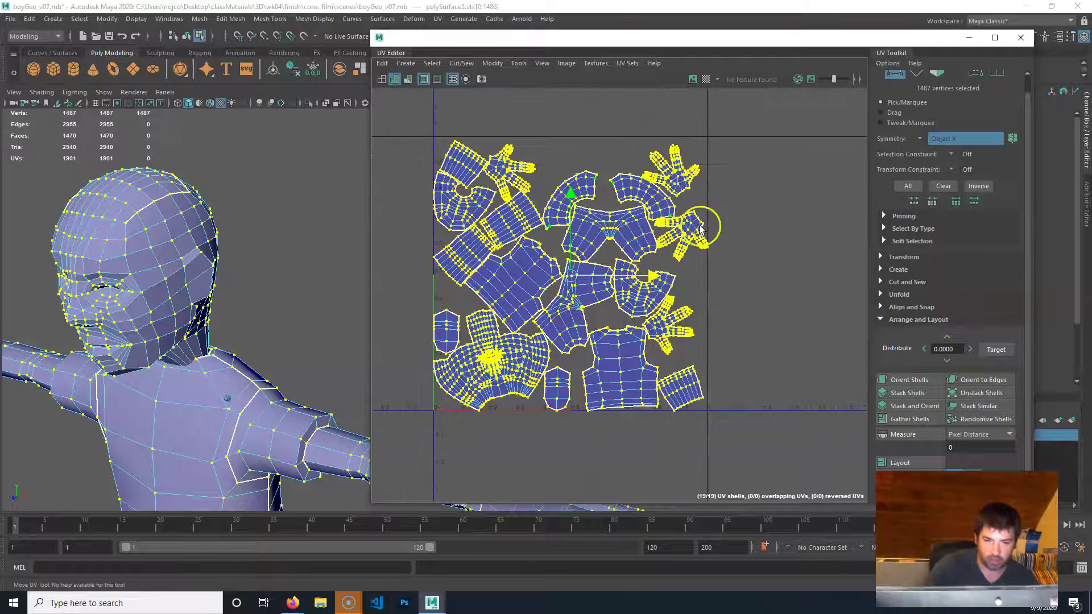
right_drag(669, 218, 732, 203)
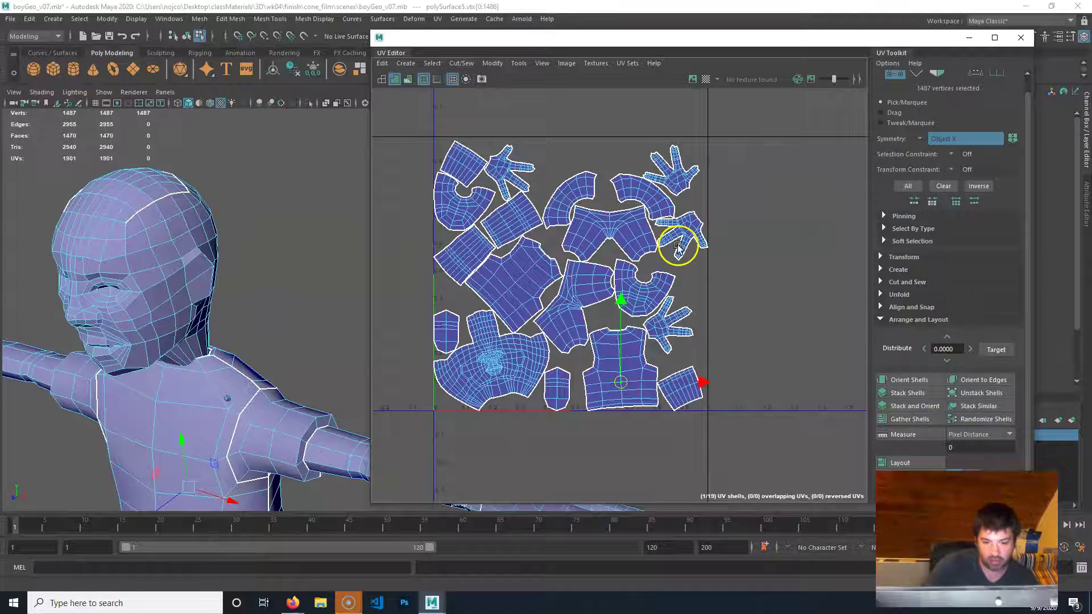
drag(700, 178, 446, 441)
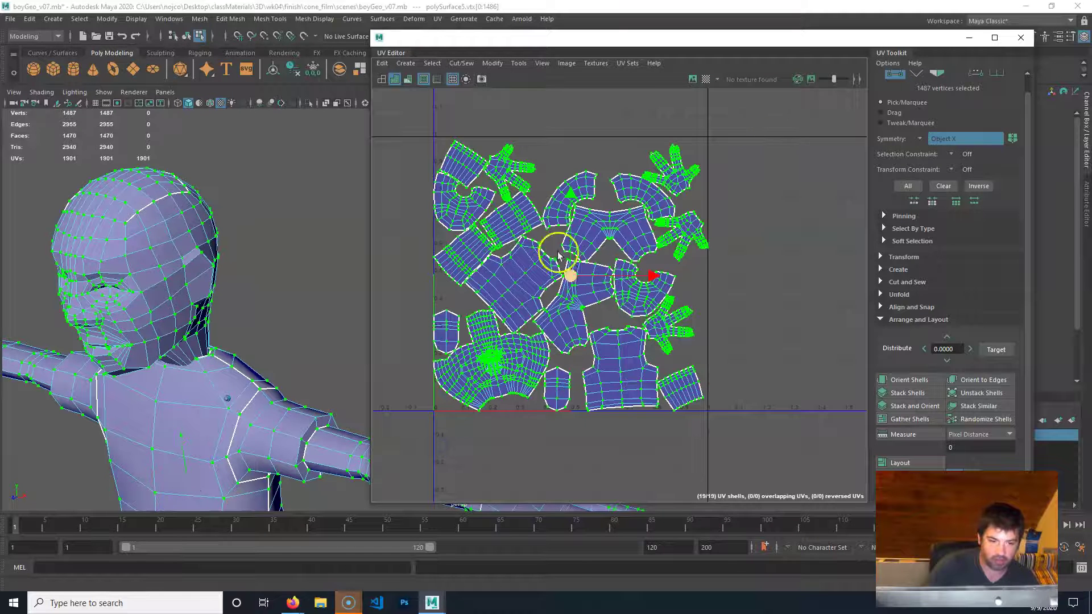
key(r)
drag(573, 280, 569, 280)
Examine the margin between the shells and the tile border, and the spacing between neighbouring shells
alt+right_drag(412, 376, 517, 253)
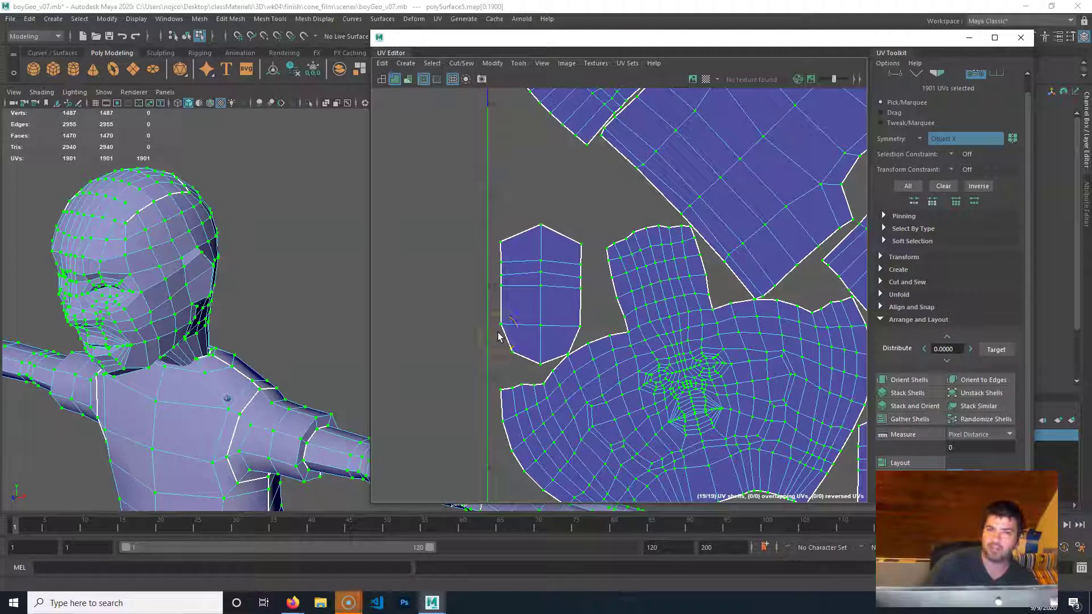
alt+middle_drag(508, 281, 476, 386)
alt+middle_drag(559, 404, 523, 503)
alt+middle_drag(467, 270, 460, 367)
alt+right_drag(455, 369, 346, 414)
alt+middle_drag(550, 404, 441, 342)
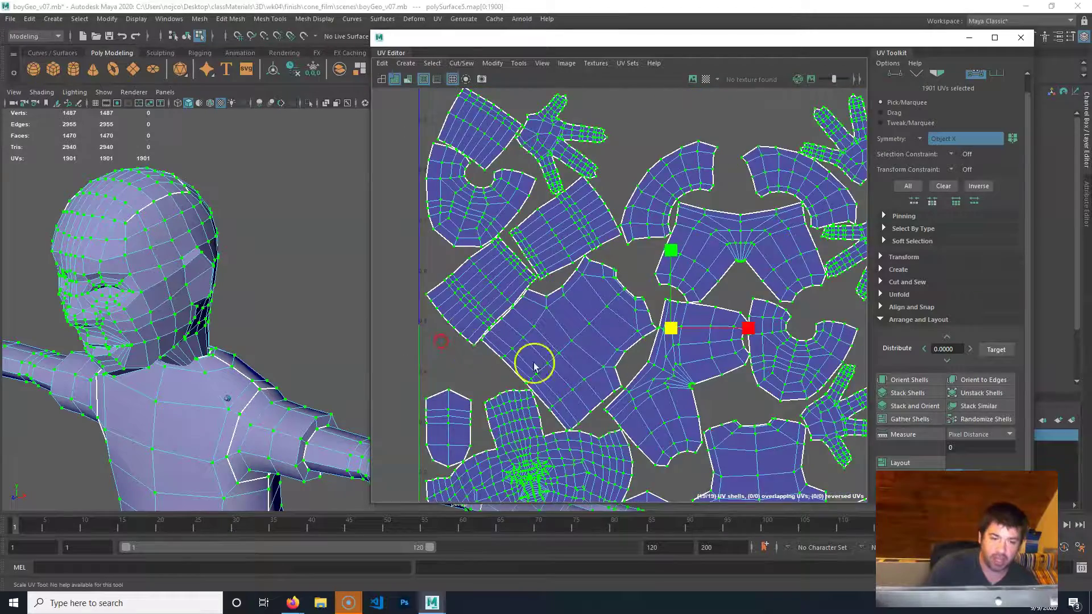
alt+right_drag(481, 351, 389, 373)
alt+middle_drag(487, 382, 526, 386)
alt+right_drag(485, 304, 573, 266)
alt+middle_drag(574, 267, 533, 402)
alt+right_drag(399, 380, 613, 362)
alt+middle_drag(614, 363, 529, 392)
Select the upper hand's UV shell and turn off the Object X symmetry
double_click(660, 224)
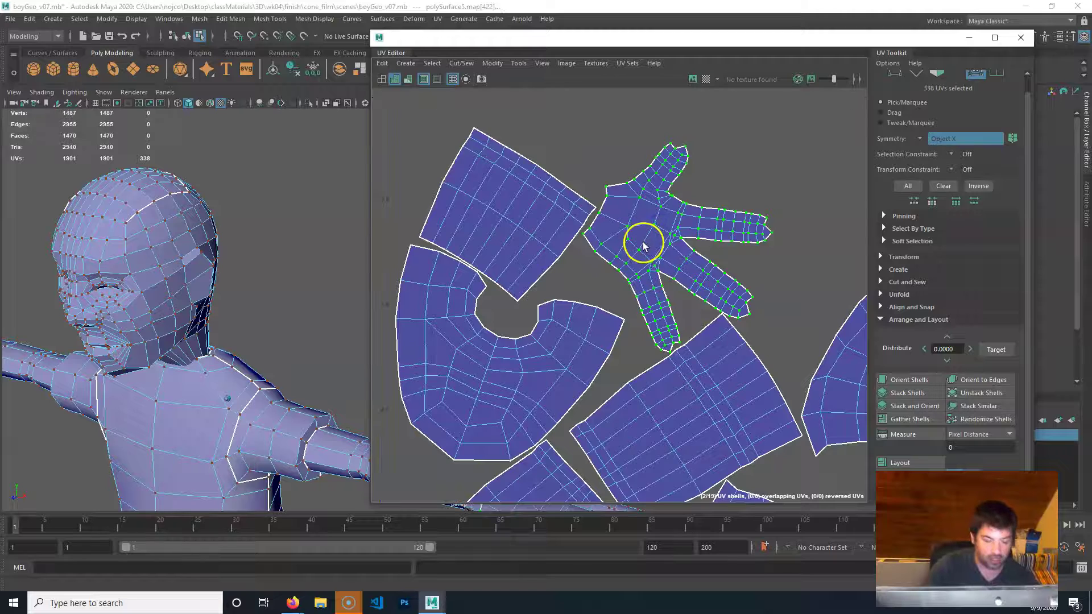
alt+right_drag(701, 336, 478, 319)
alt+middle_drag(506, 278, 270, 232)
alt+right_drag(620, 295, 514, 302)
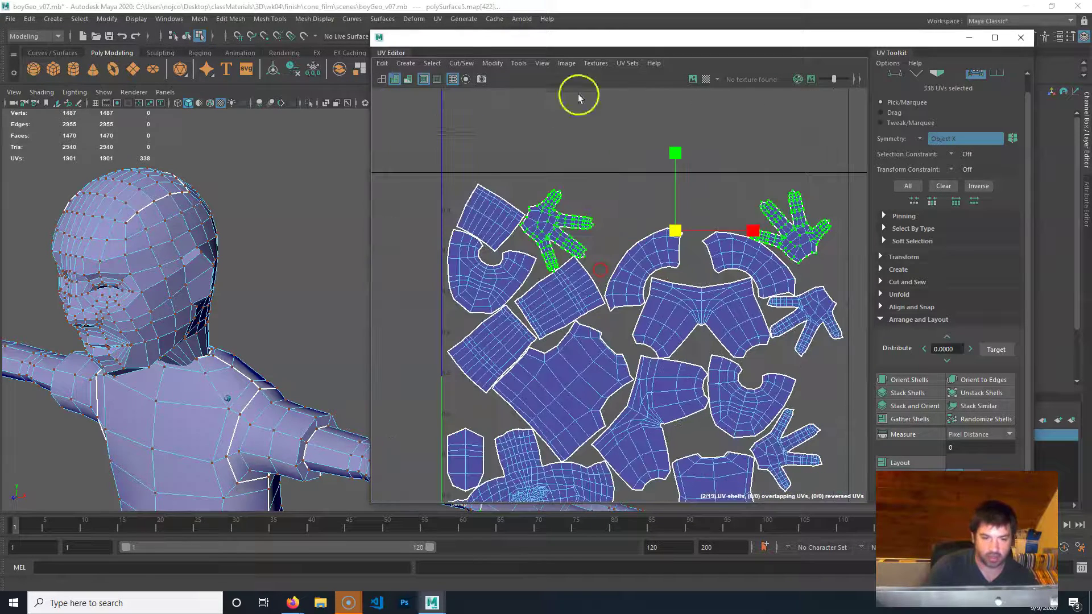
drag(465, 40, 499, 78)
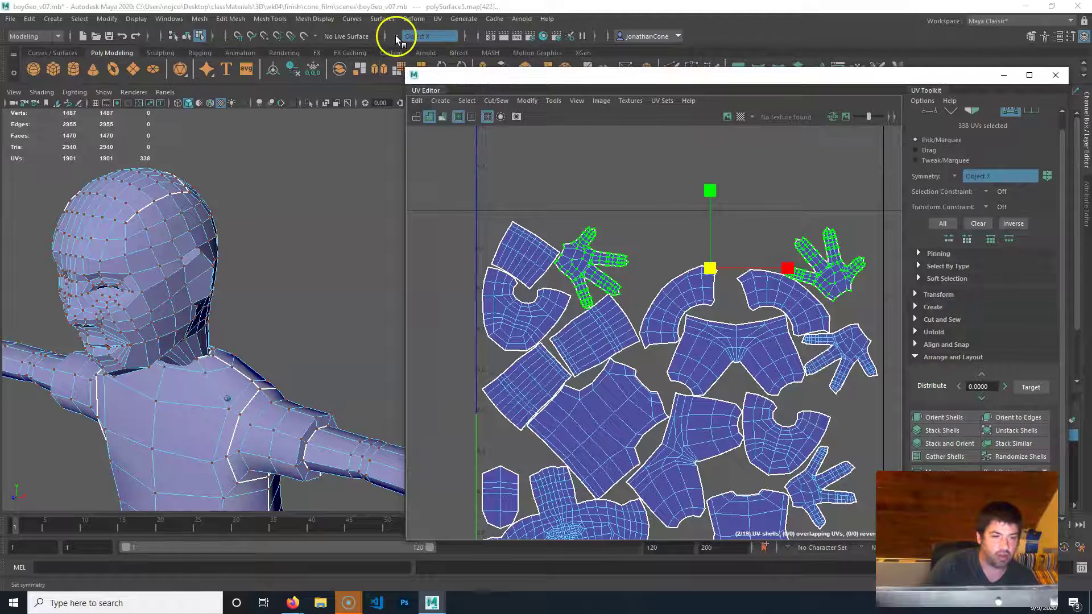
click(396, 37)
click(421, 38)
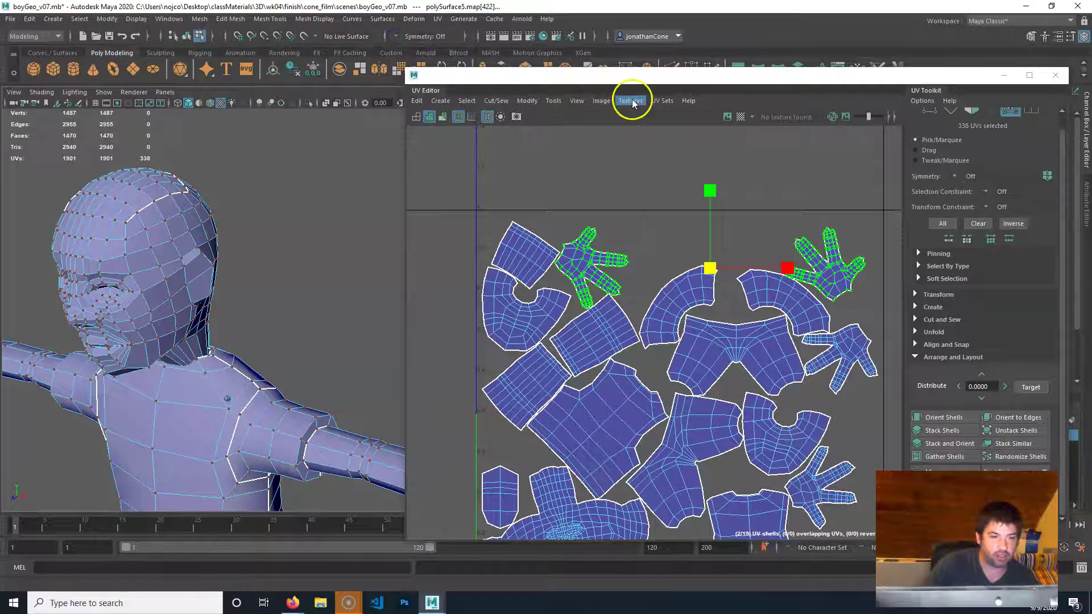
drag(639, 84, 513, 18)
Switch to UV shell selection and move the upper-left hand shell up and away from its neighbouring shells
alt+middle_drag(448, 227, 525, 227)
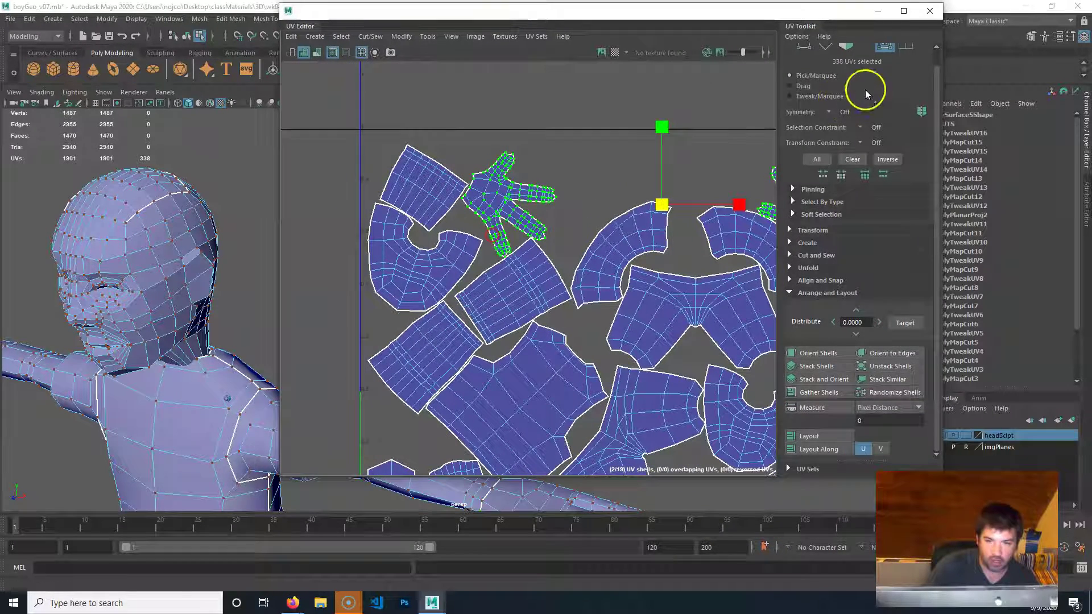
click(907, 46)
click(496, 223)
key(w)
mouse_move(510, 216)
middle_down()
mouse_move(548, 193)
mouse_move(529, 217)
middle_up()
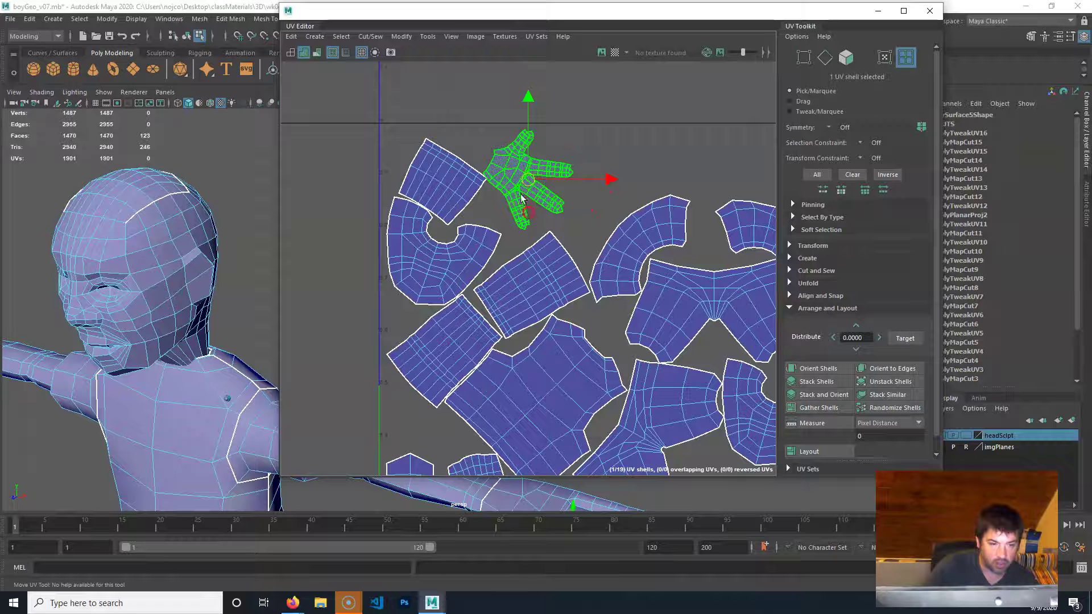
drag(529, 180, 550, 176)
Scale down the rectangular shell in the tile's upper-left corner and move it clear of the U-shaped shell
click(439, 200)
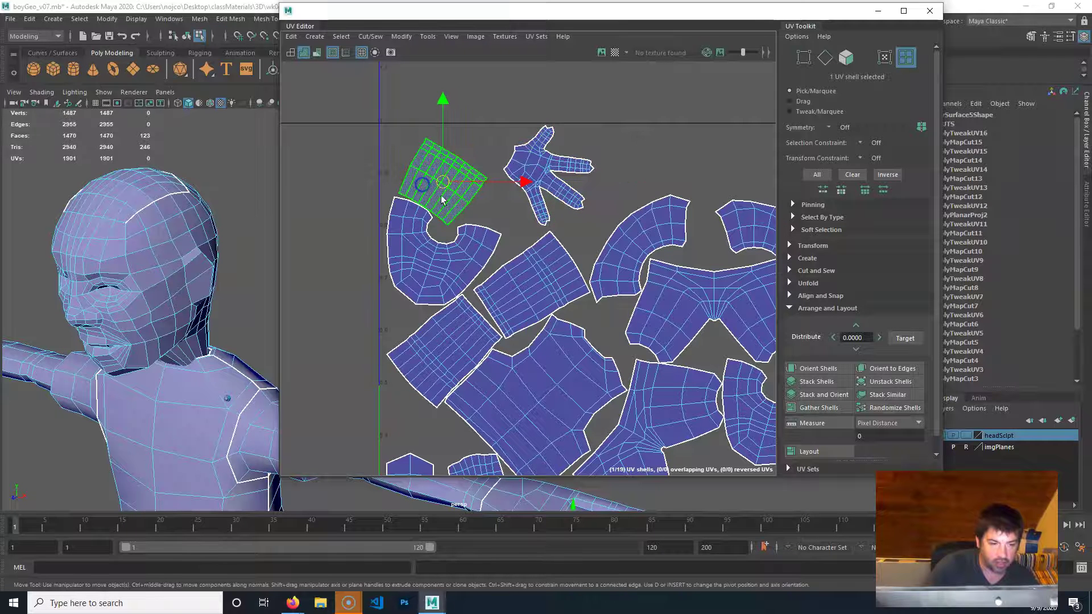
key(r)
mouse_move(443, 183)
mouse_down()
mouse_move(434, 176)
mouse_move(447, 178)
mouse_up()
key(w)
Scale down the U-shaped shell near the tile's left border slightly
click(436, 282)
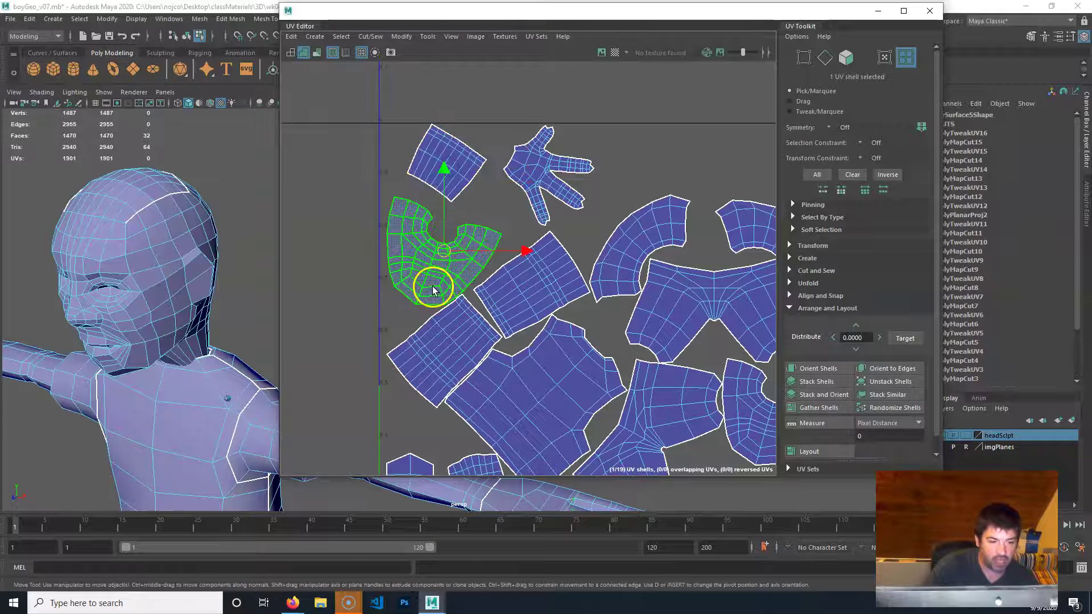
key(r)
drag(445, 251, 438, 250)
Scale down the two rectangular shells near the upper-left U-shaped shell, and slightly shrink and raise the left arc-shaped shell above the shorts-shaped one
click(438, 379)
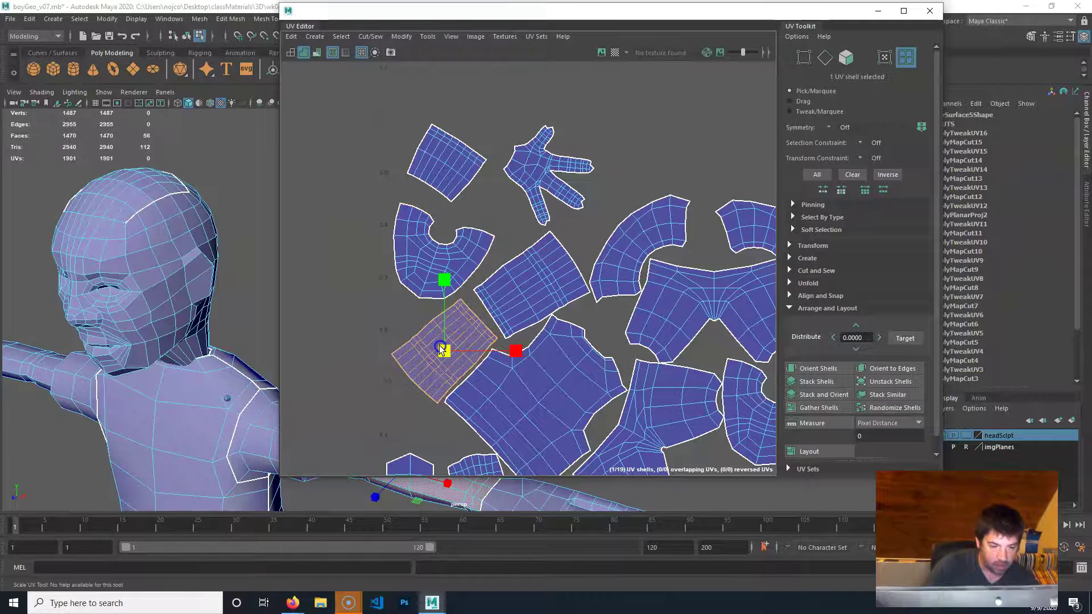
click(521, 292)
alt+middle_drag(553, 354, 401, 328)
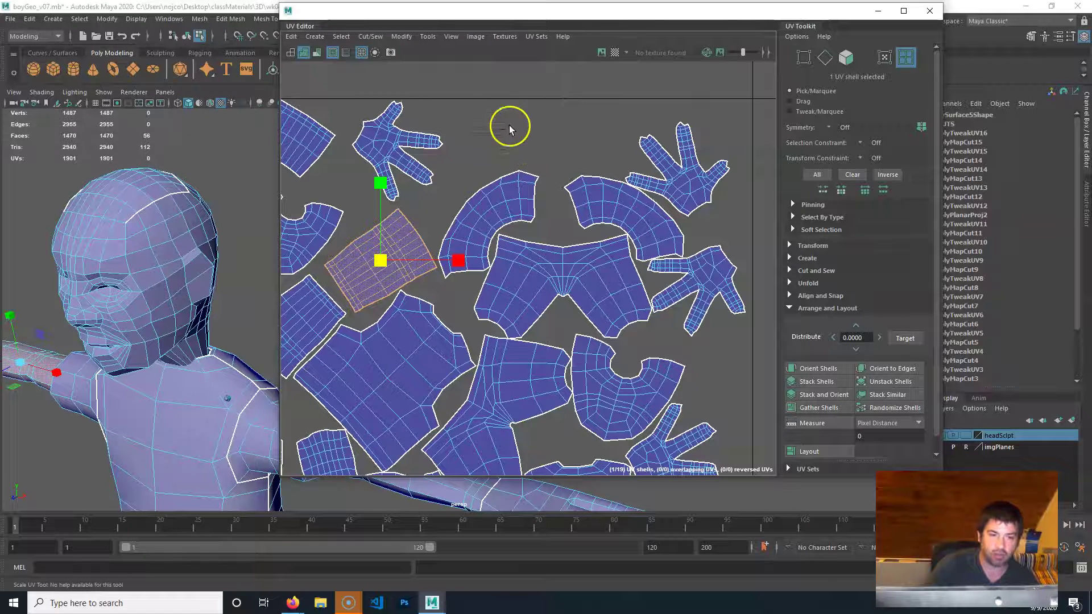
click(486, 219)
key(w)
drag(488, 223, 489, 203)
Slightly scale down the tile's upper-right hand shell and the arc-shaped shell beside it, shifting both up for more spacing
click(683, 202)
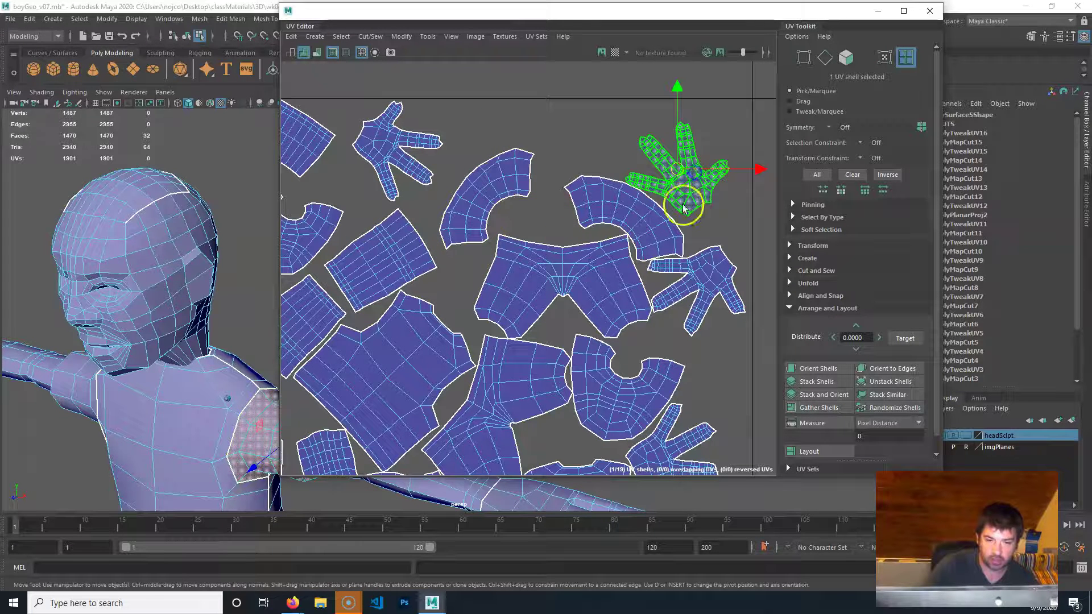
key(r)
mouse_move(672, 170)
mouse_down()
mouse_move(677, 178)
mouse_move(682, 152)
mouse_up()
click(630, 215)
drag(630, 215, 623, 207)
key(w)
Scale down the second hand shell along the tile's right border, beside the shorts-shaped shell
click(707, 290)
key(r)
click(697, 291)
drag(694, 290, 695, 288)
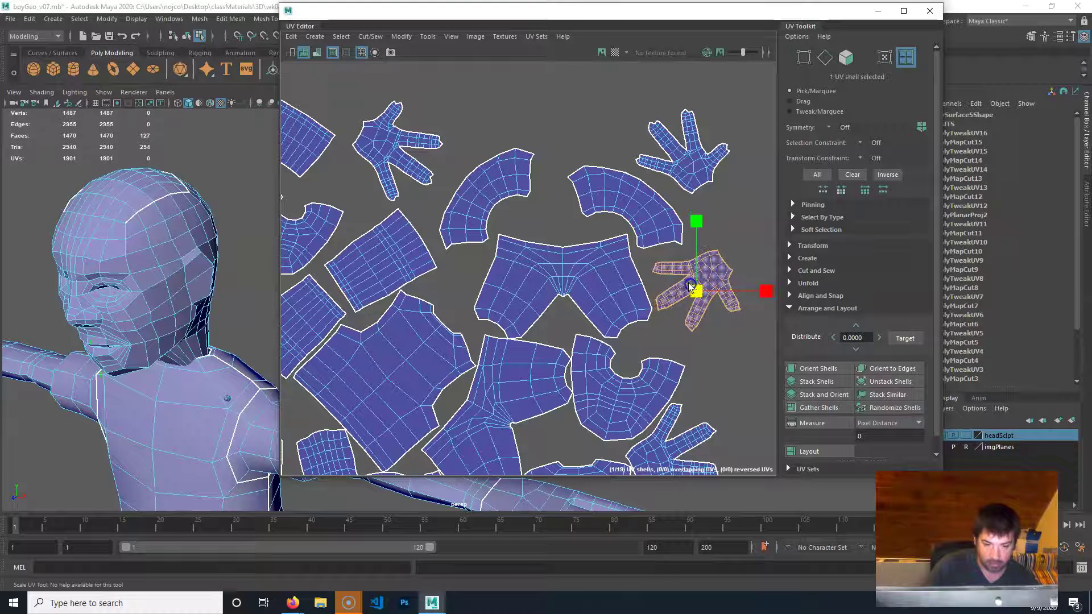
Scale down the shorts-shaped shell and the U-shaped shell below it to widen the gaps around them
click(541, 261)
key(w)
key(r)
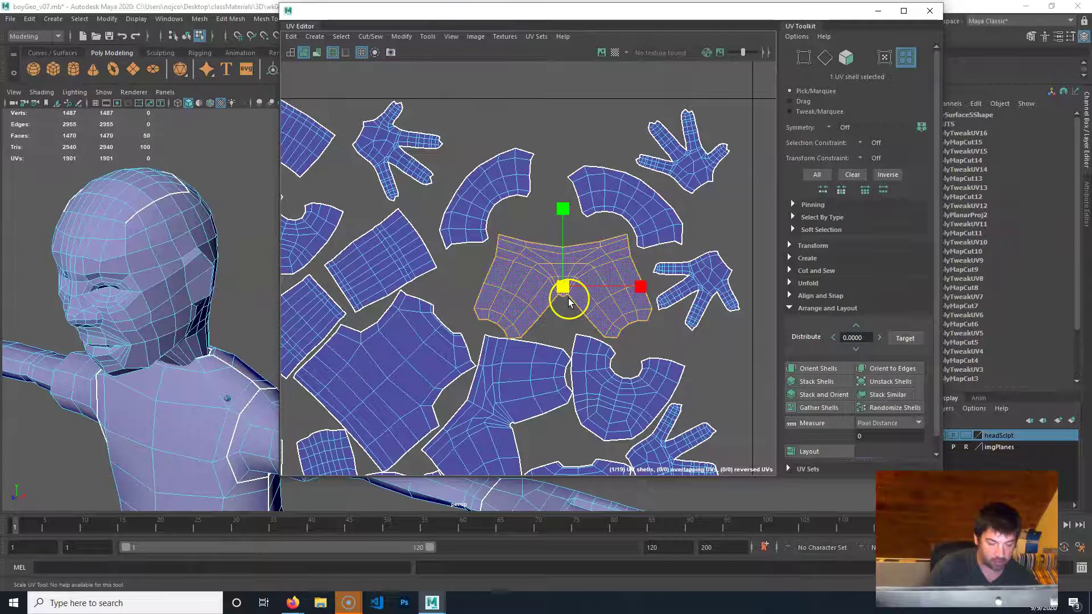
drag(564, 286, 552, 287)
click(596, 352)
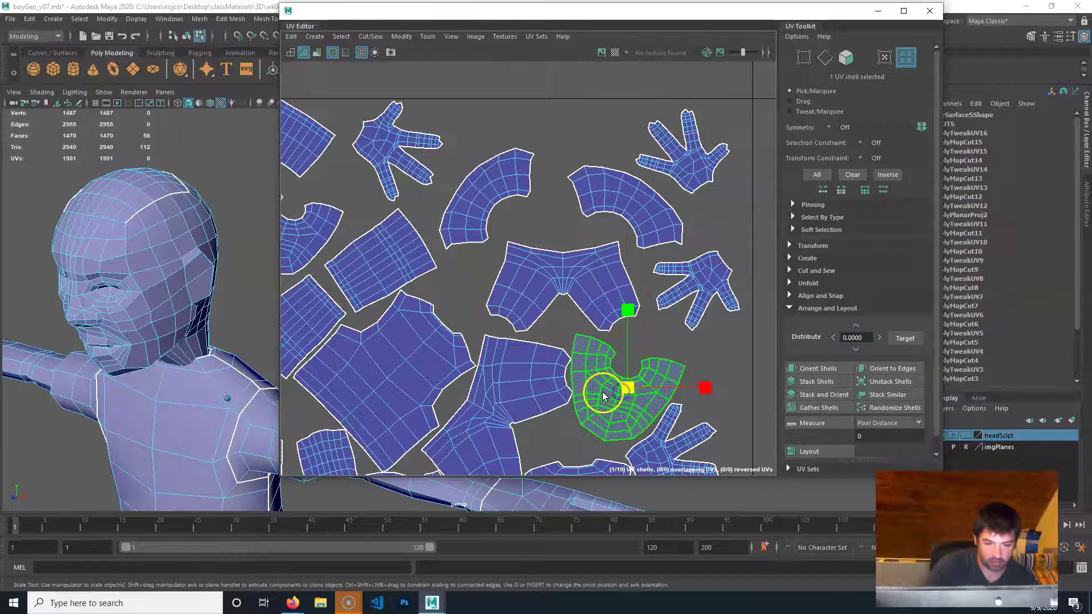
drag(626, 388, 615, 394)
Scale down the two-legged shell in the middle of the tile and the large angled torso shell beside it slightly
alt+middle_drag(547, 420, 610, 330)
click(541, 312)
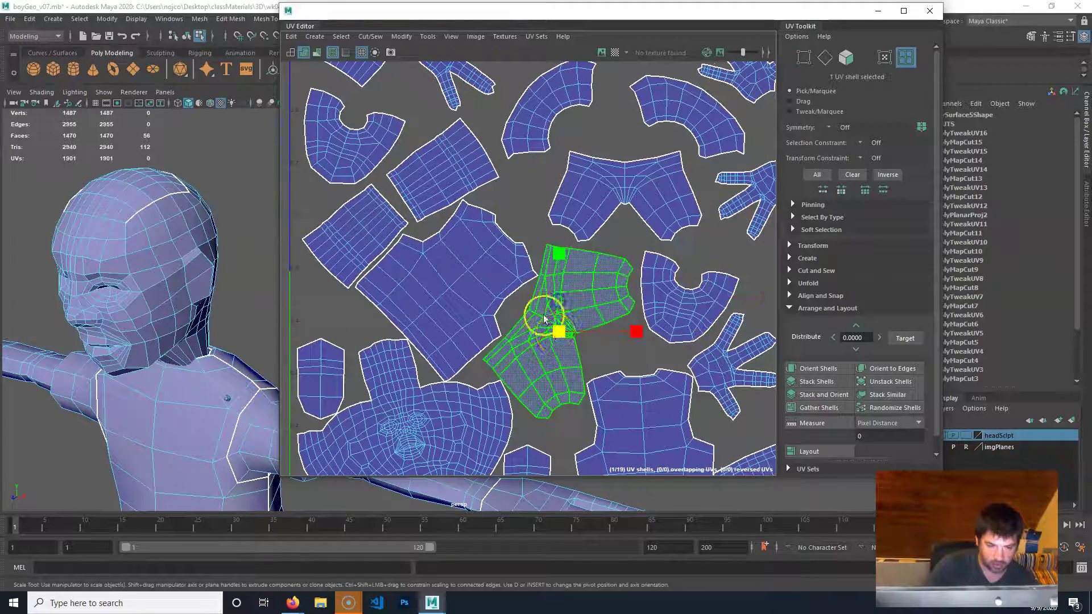
drag(556, 330, 561, 329)
click(431, 274)
drag(445, 291, 438, 292)
Scale down the head's UV shell in the tile's lower-left corner slightly
alt+middle_drag(453, 448, 524, 325)
click(481, 318)
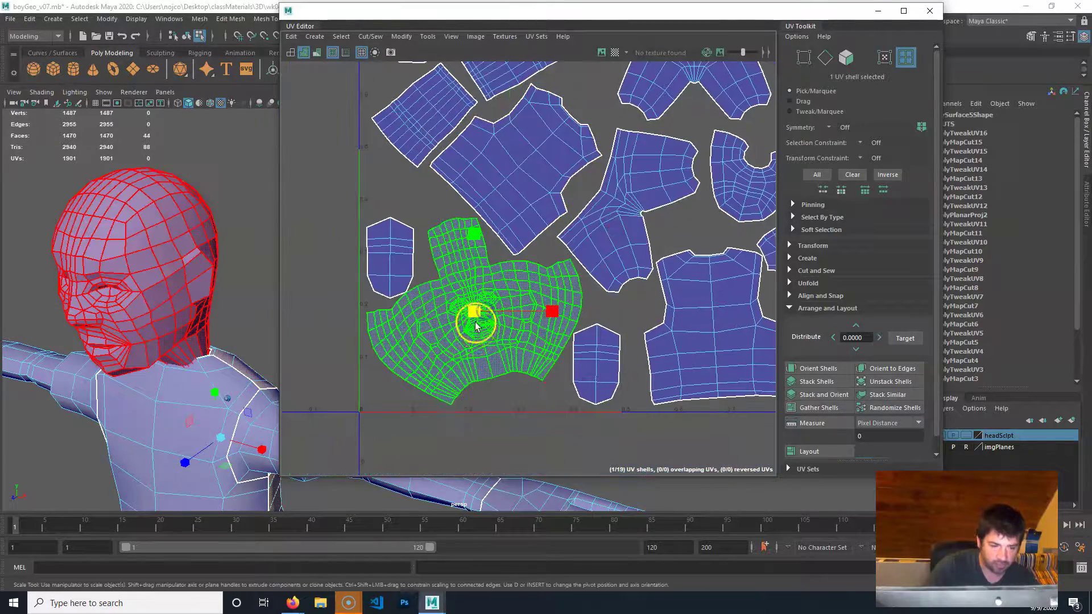
drag(479, 312, 473, 314)
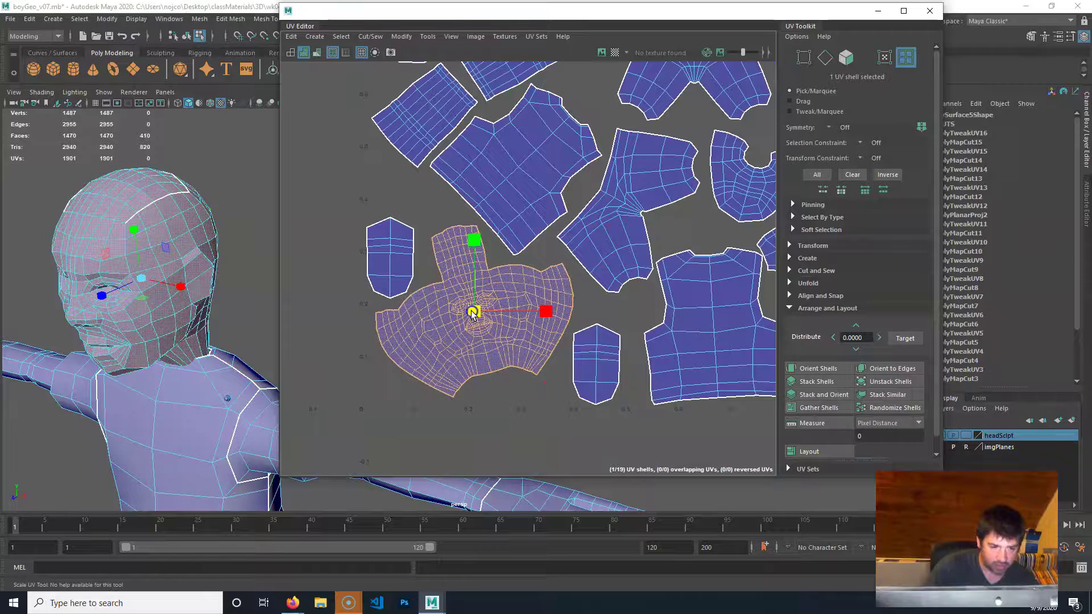
Scale down the two small capsule-shaped shells on either side of the head shell
click(385, 257)
click(595, 364)
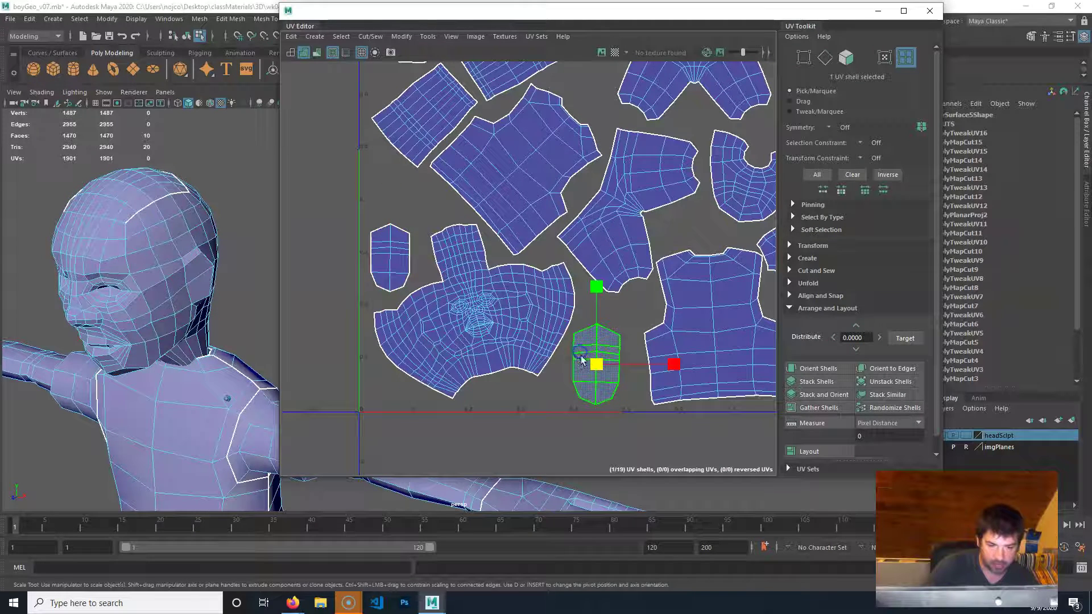
drag(596, 365, 577, 366)
alt+middle_drag(653, 368, 530, 348)
drag(474, 345, 471, 346)
Scale down the vest-shaped chest shell and the small rectangular shell in the tile's lower-right corner
click(603, 287)
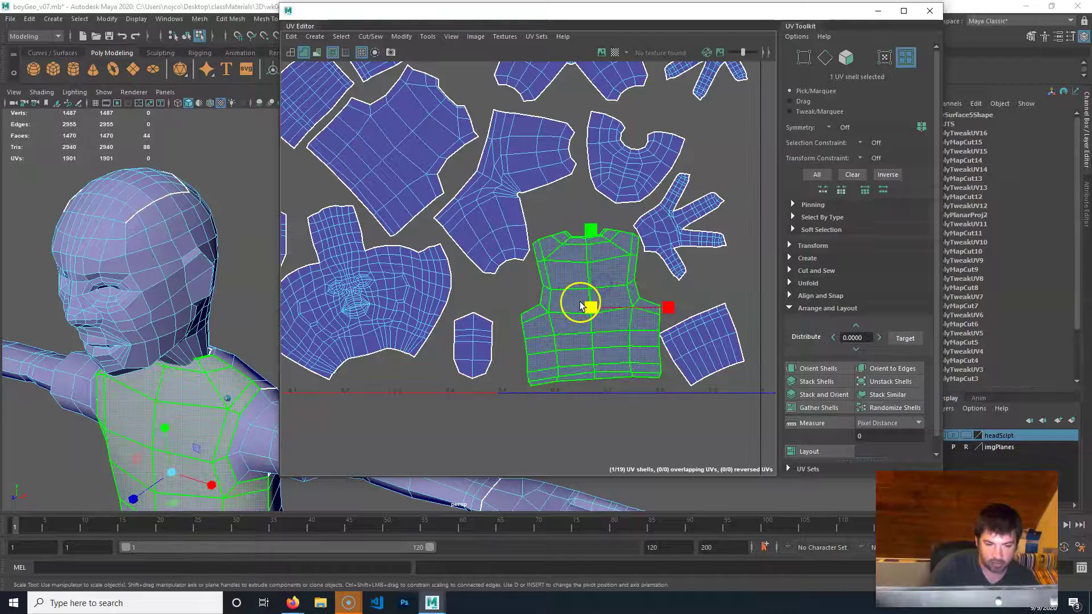
click(695, 348)
drag(701, 346, 694, 348)
alt+right_drag(682, 263, 581, 277)
alt+middle_drag(618, 278, 580, 357)
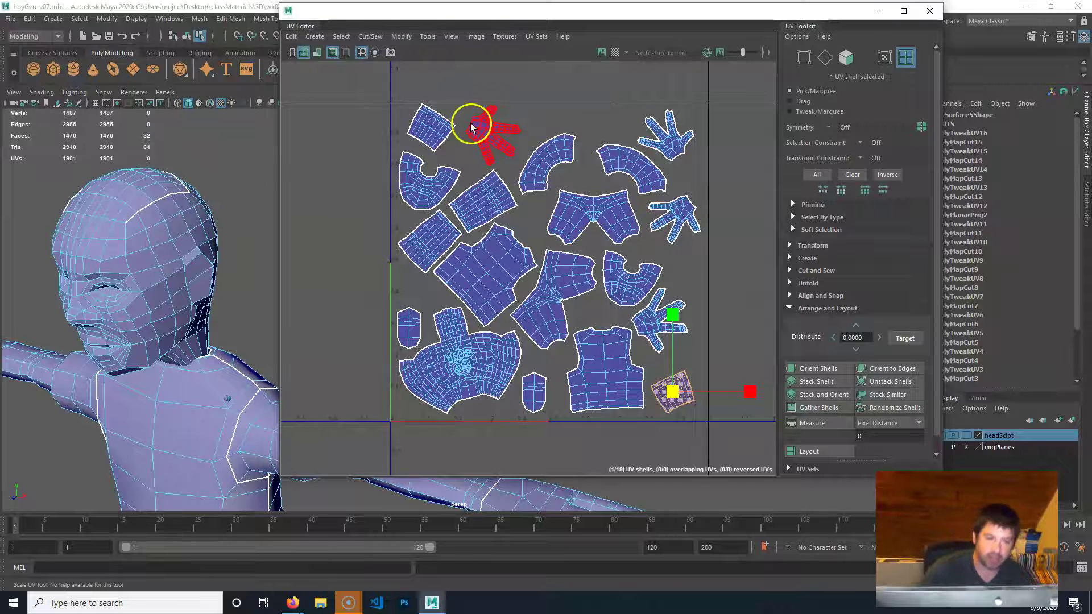
Move the small rectangular shell in the tile's upper-left corner slightly down from the tile border
click(426, 130)
click(431, 125)
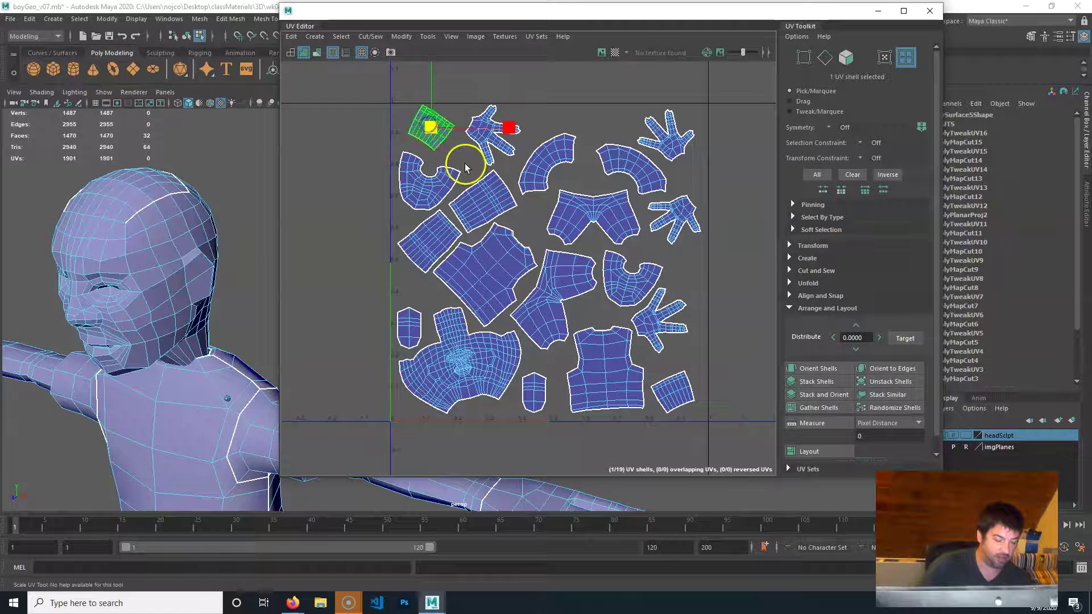
key(w)
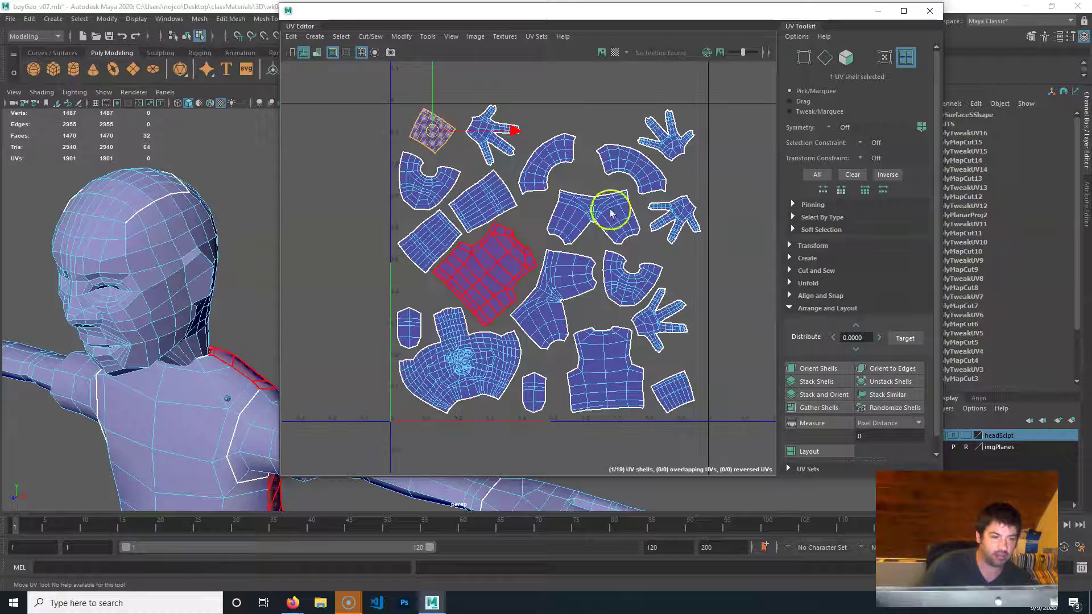
click(726, 206)
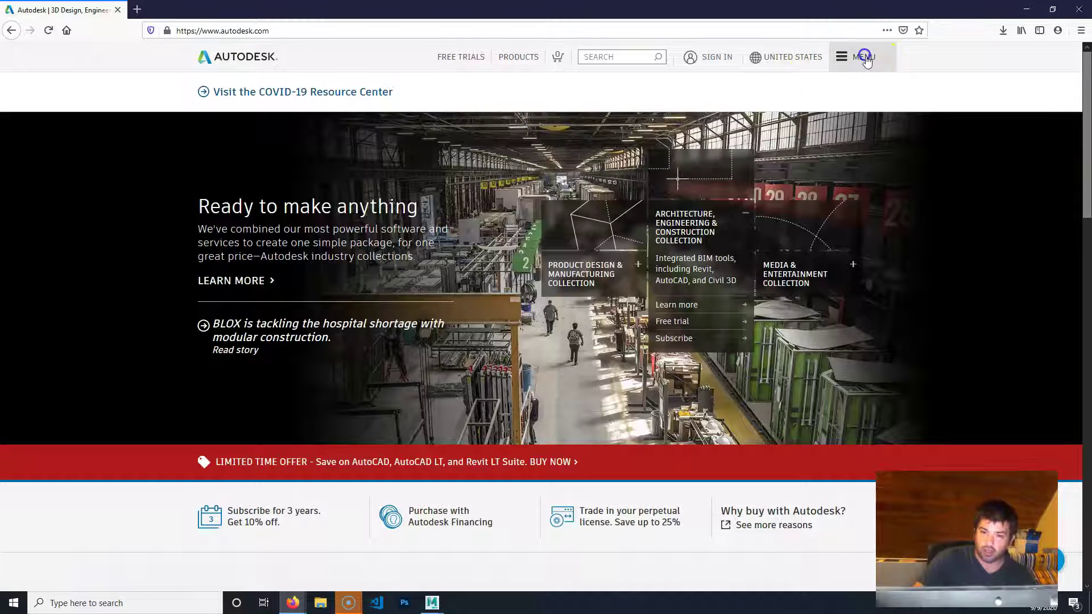
Open the Students and Educators section of the Autodesk website
click(864, 57)
click(880, 270)
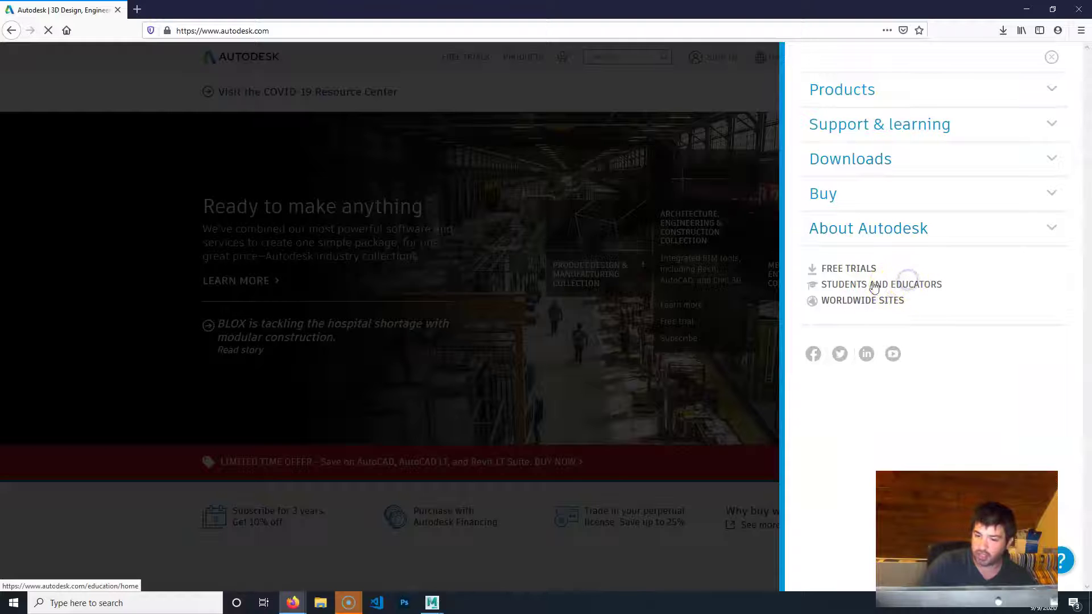
click(928, 290)
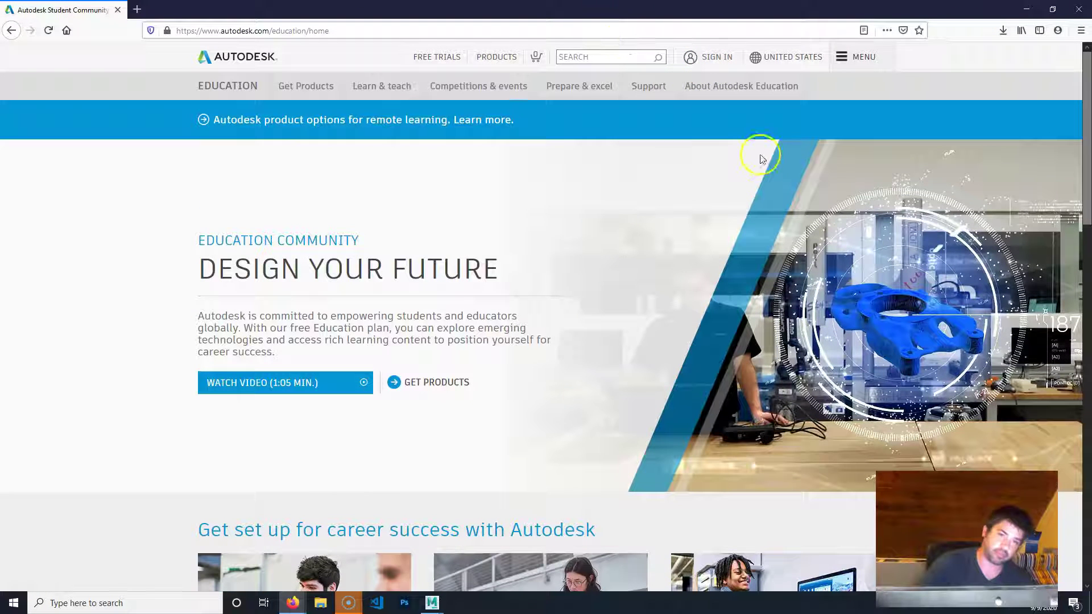
Sign in to the Autodesk account using the saved e-mail and account password
click(717, 57)
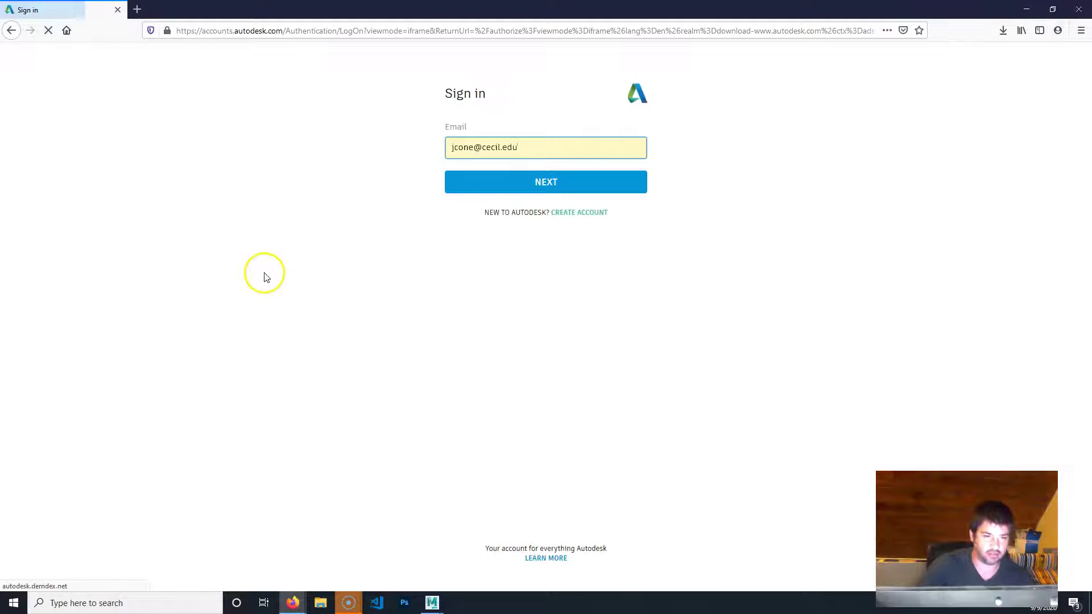
click(572, 174)
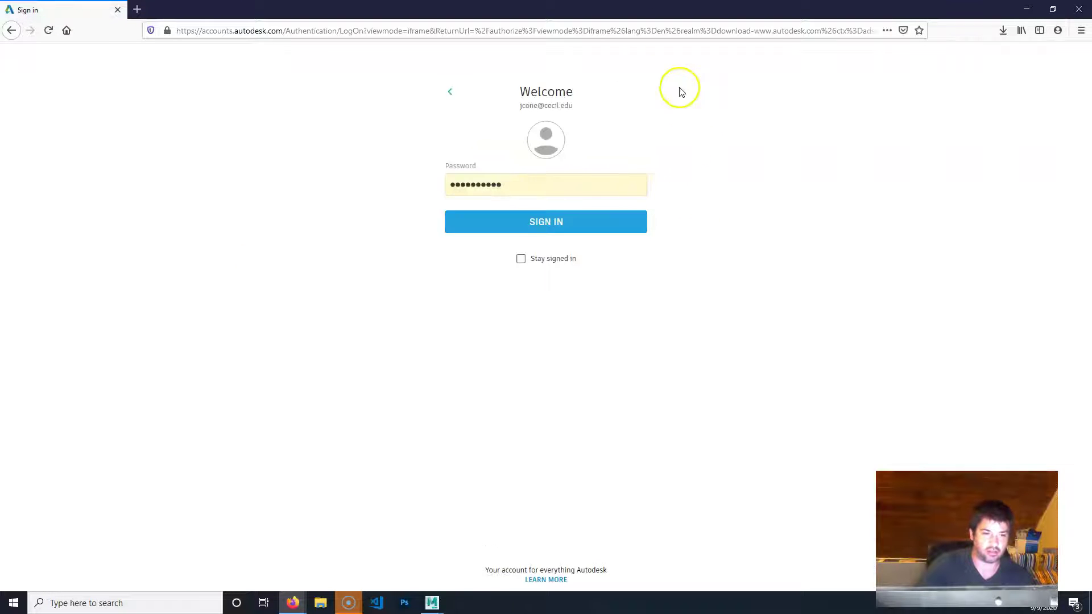
click(537, 216)
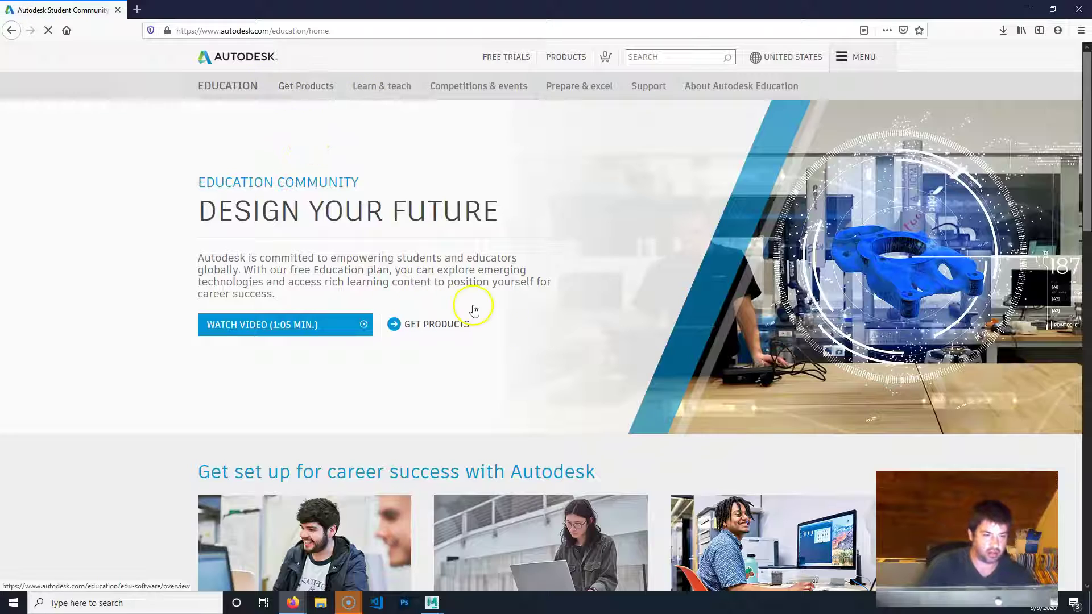
Open the education products page and filter the list to Media & Entertainment
scroll(474, 310, down, 4)
scroll(463, 292, down, 10)
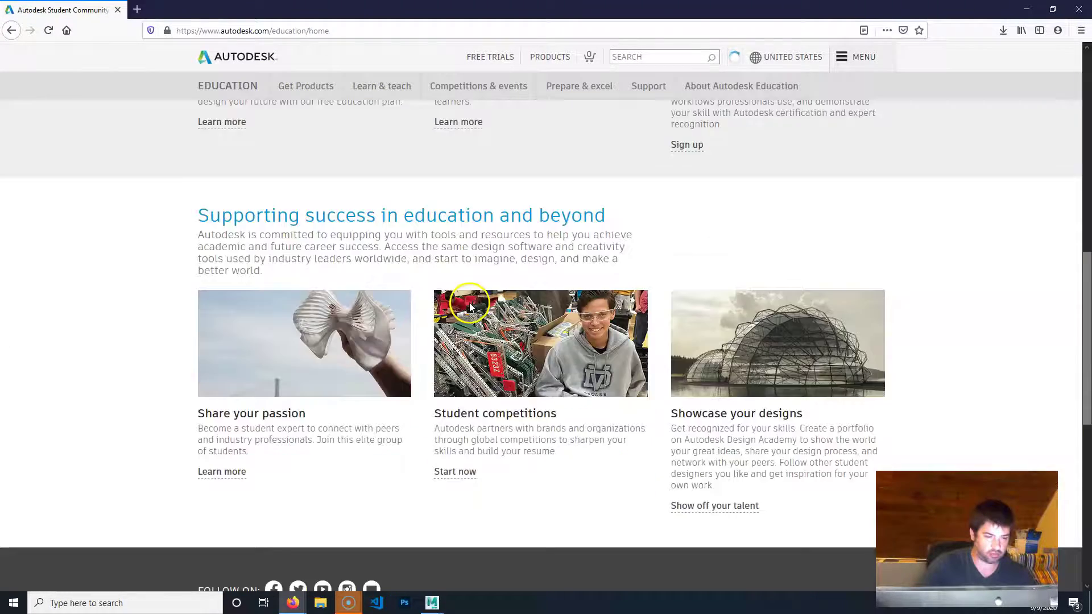
scroll(469, 307, up, 10)
click(434, 321)
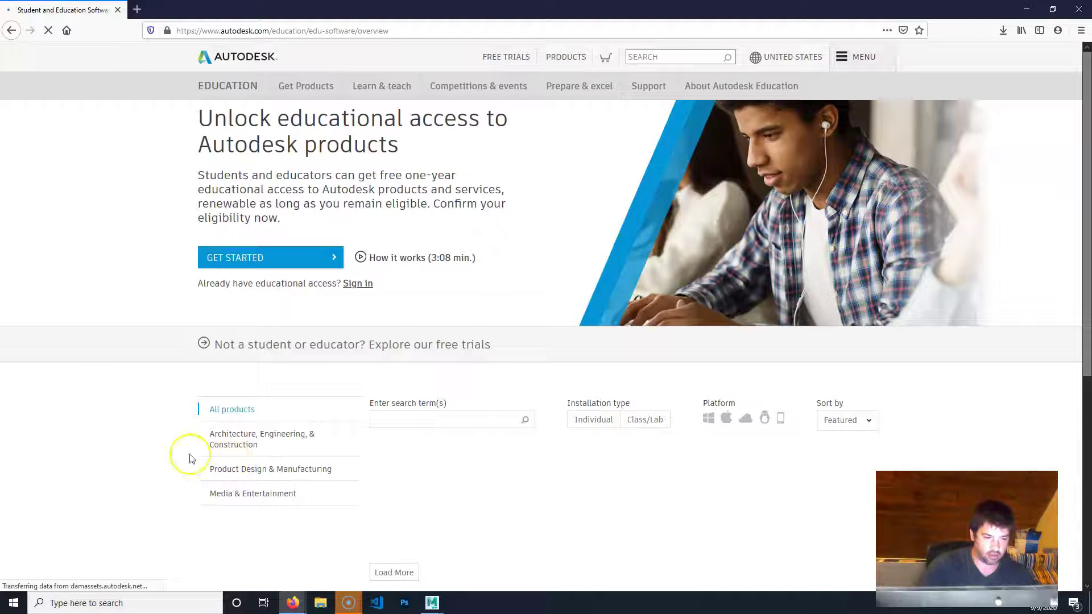
click(270, 493)
scroll(609, 495, down, 5)
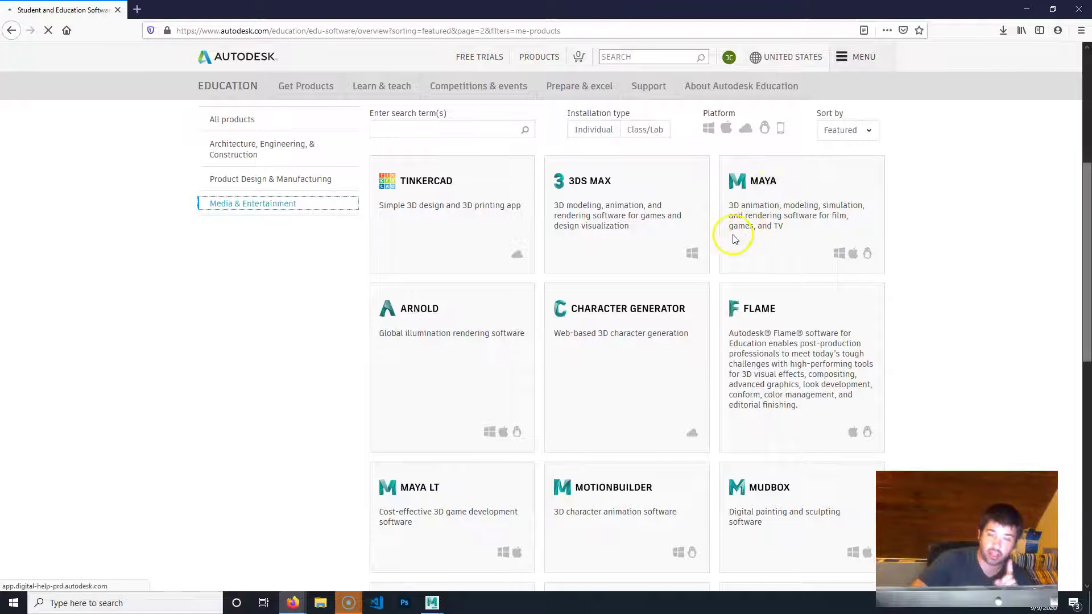
Look through the Media & Entertainment products for Mudbox and check whether its entry offers a download
scroll(671, 392, down, 3)
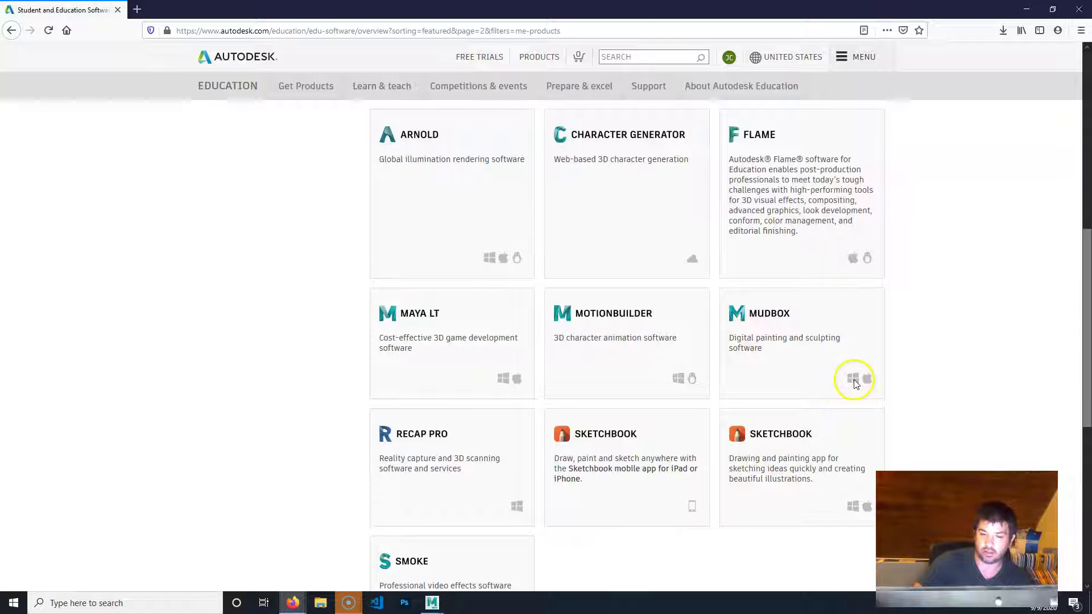
scroll(836, 370, up, 1)
click(741, 374)
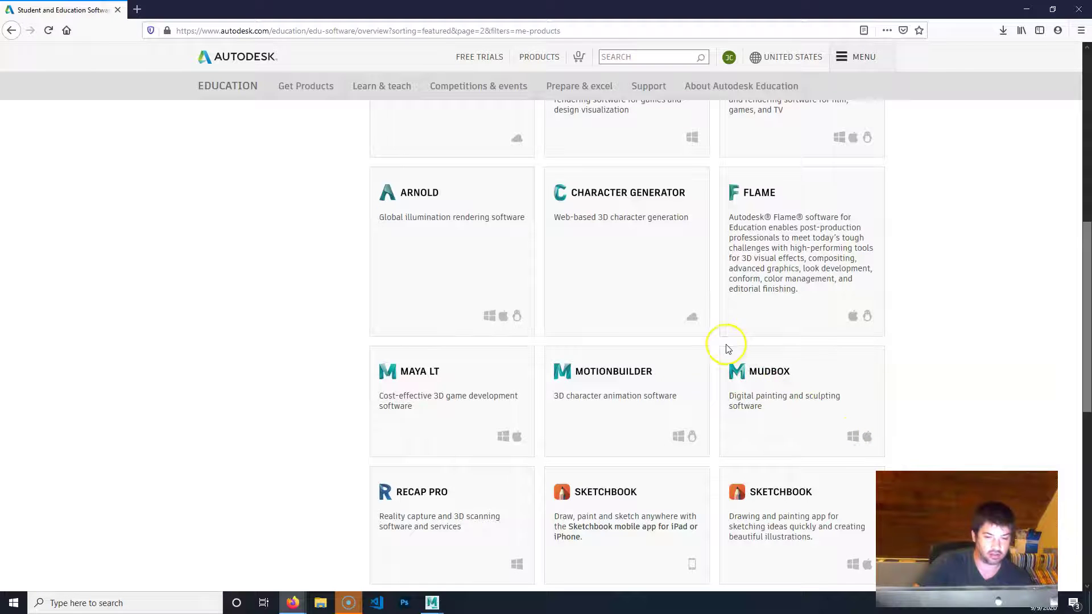
scroll(858, 370, down, 2)
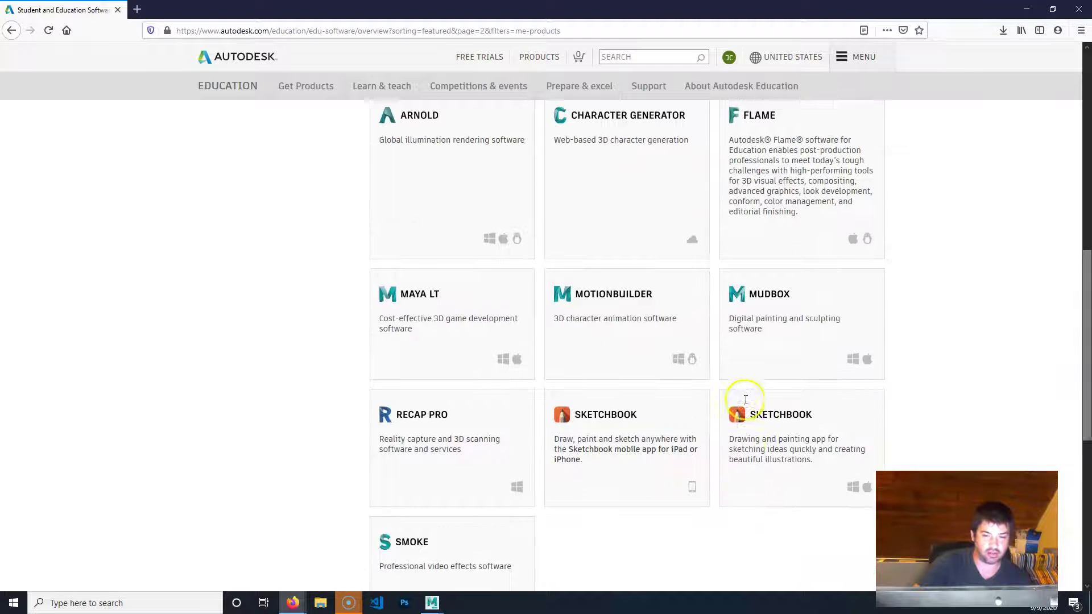
scroll(749, 381, up, 1)
click(771, 314)
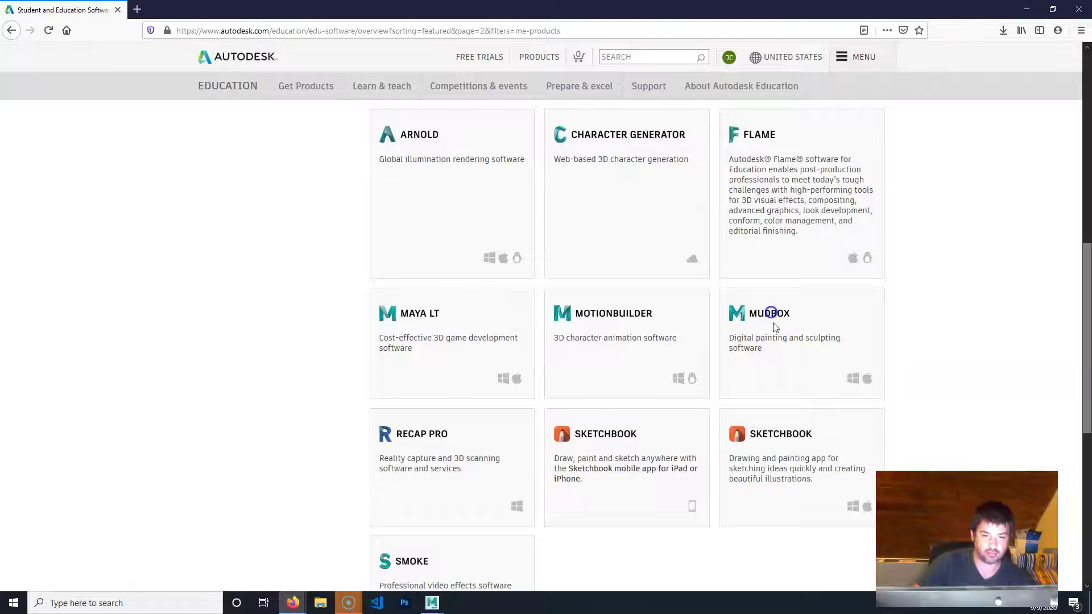
click(750, 389)
scroll(891, 358, up, 10)
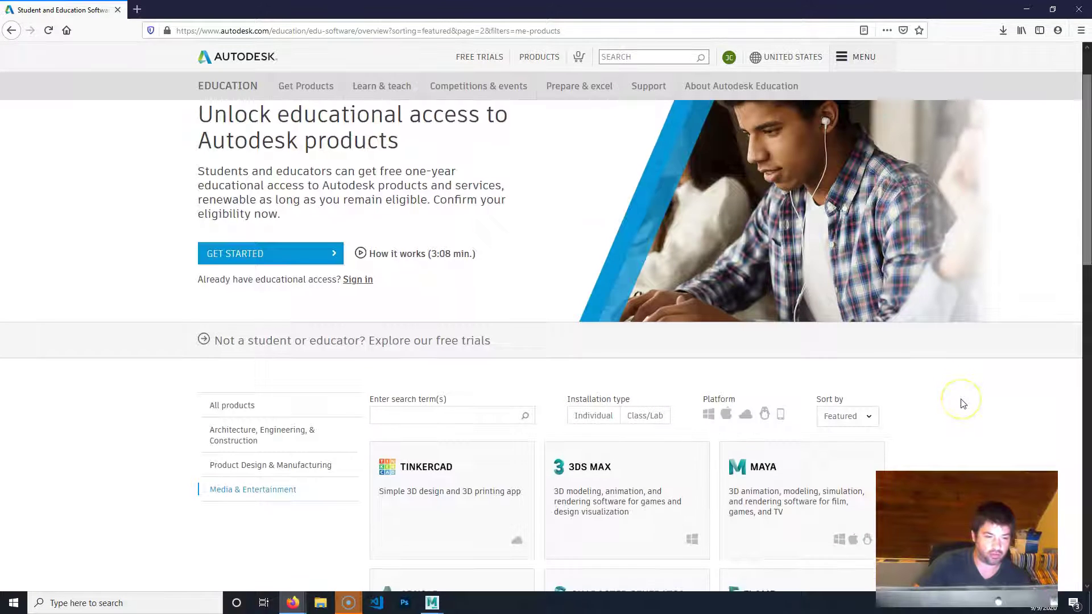
scroll(962, 404, down, 3)
scroll(961, 401, down, 10)
click(960, 395)
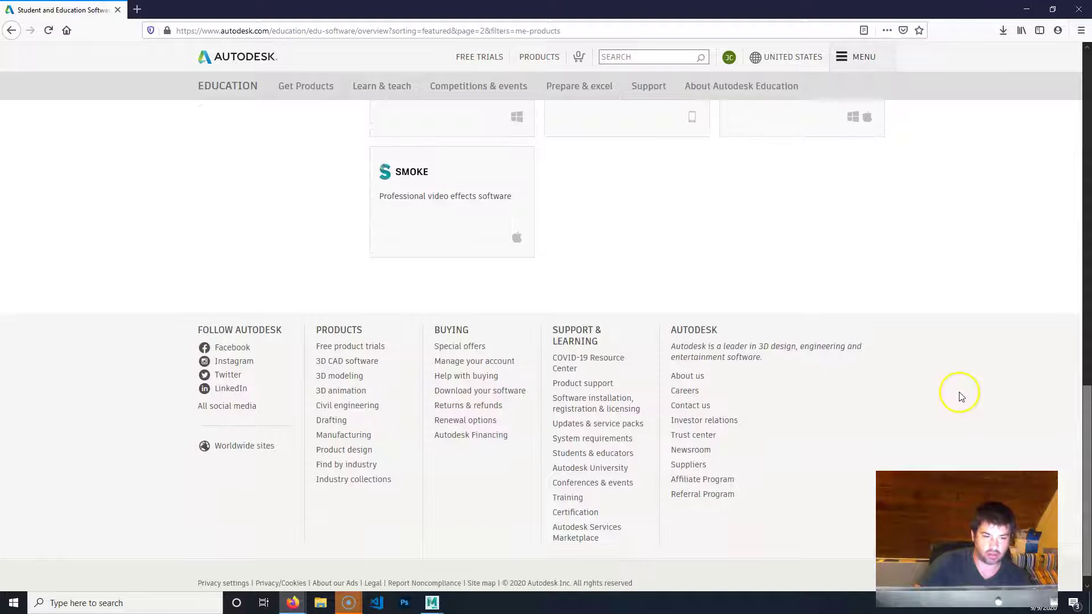
scroll(933, 393, up, 6)
click(908, 389)
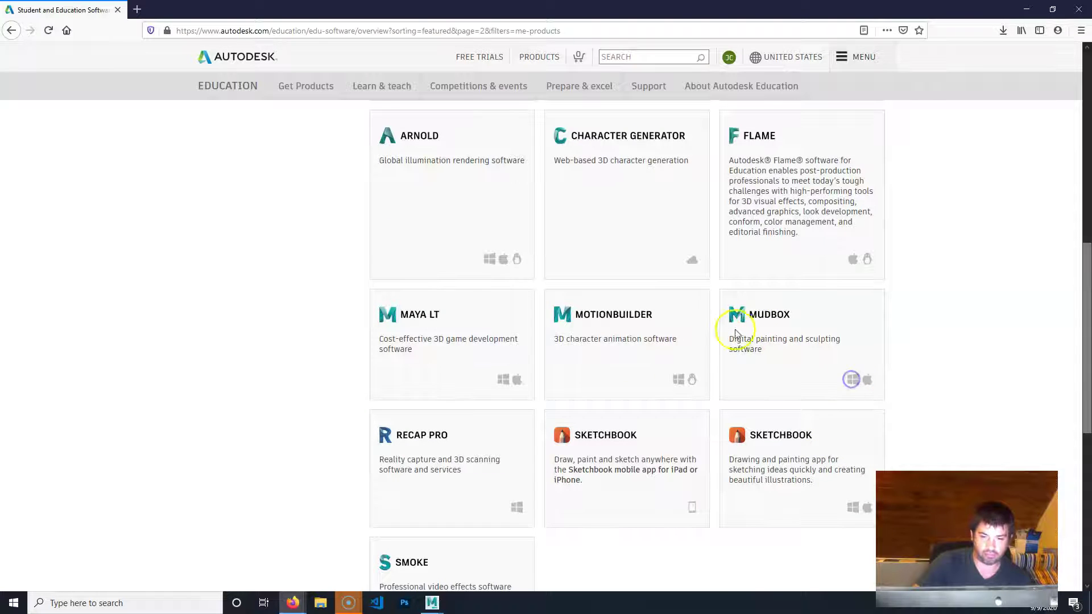
Reload the Media & Entertainment product list and get the Mudbox product
click(49, 30)
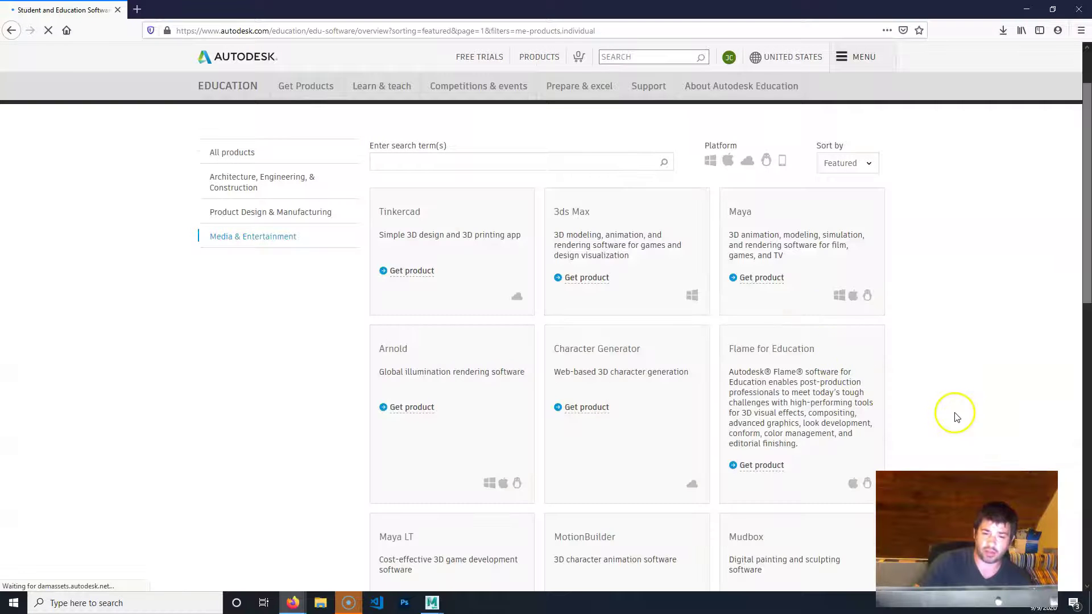
scroll(929, 414, down, 3)
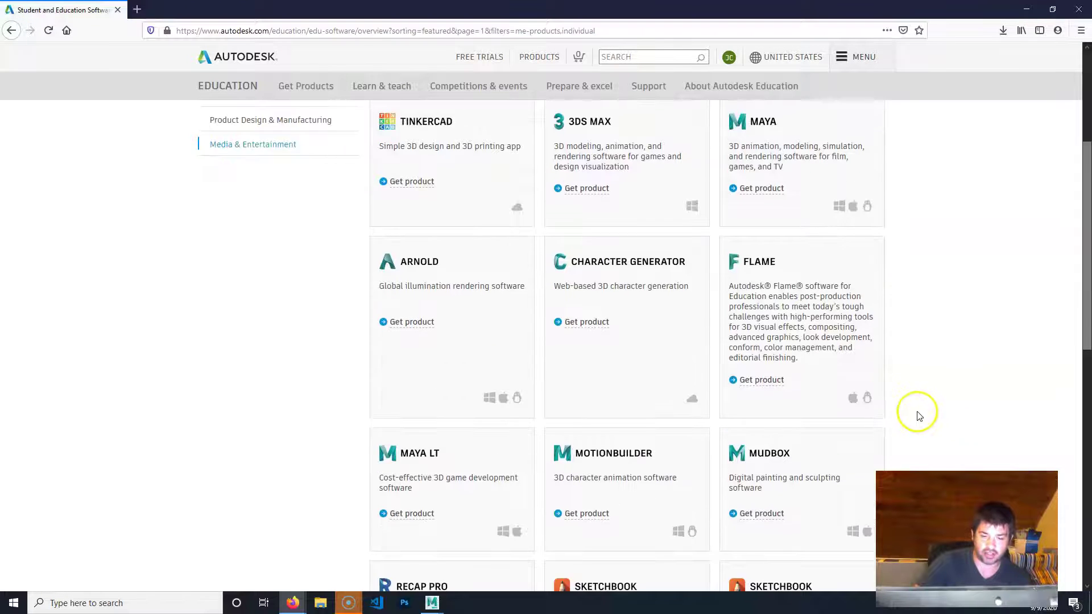
click(753, 437)
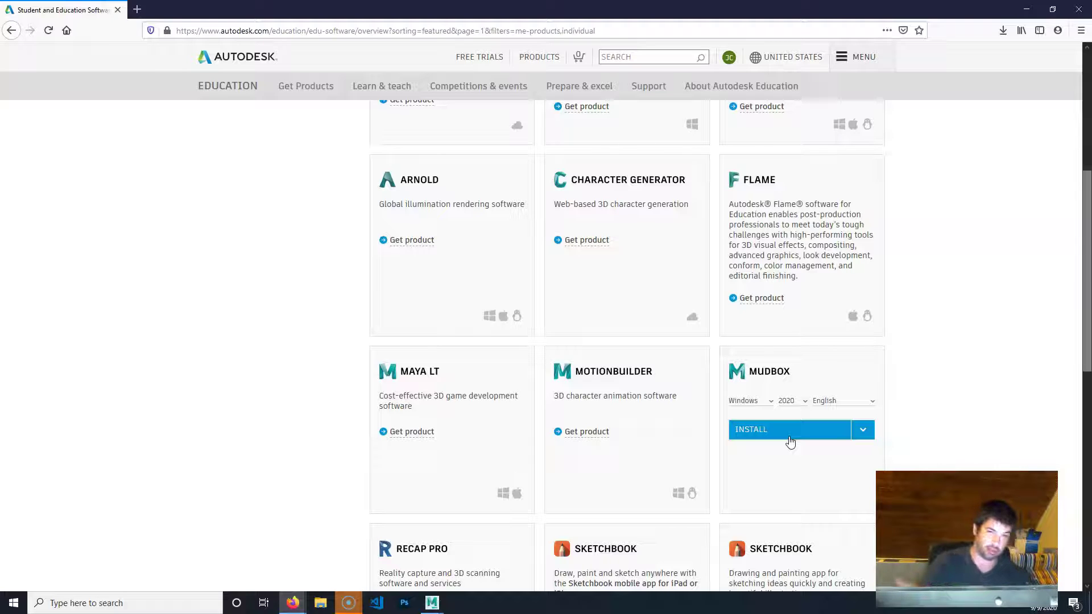
Request the installer for the English Windows version of Mudbox 2020
click(778, 433)
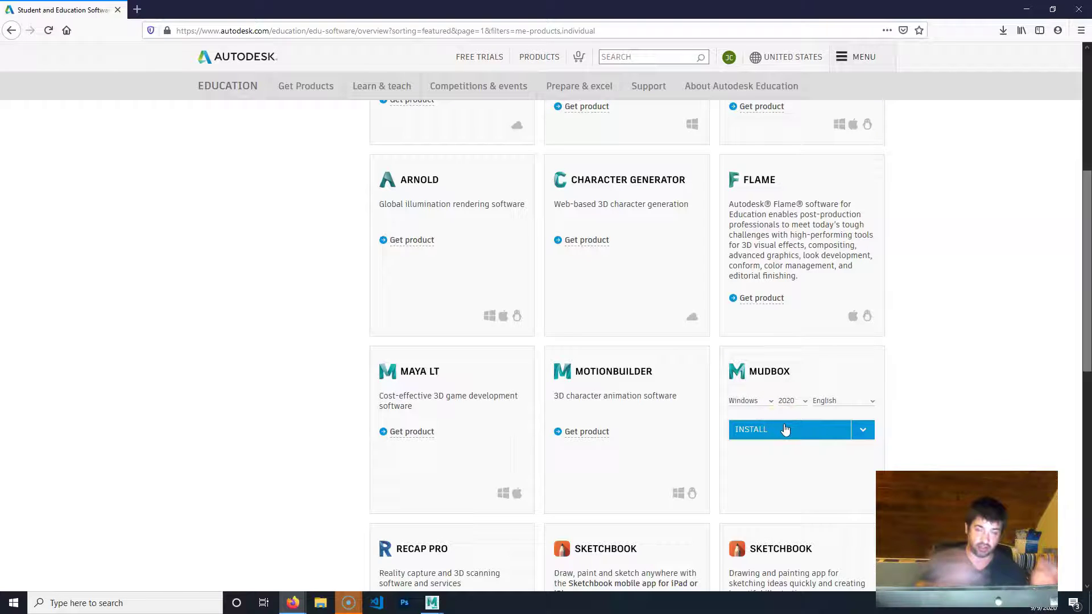
click(785, 430)
click(701, 389)
click(853, 466)
click(767, 491)
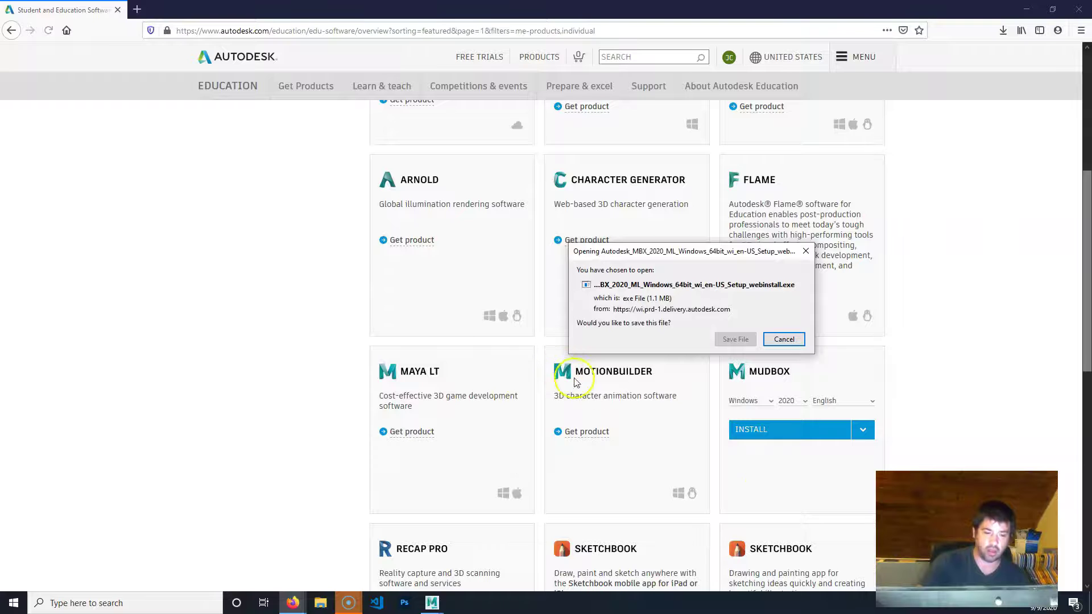
Save the Mudbox 2020 web installer file and switch back to the UV Editor in Maya
click(736, 339)
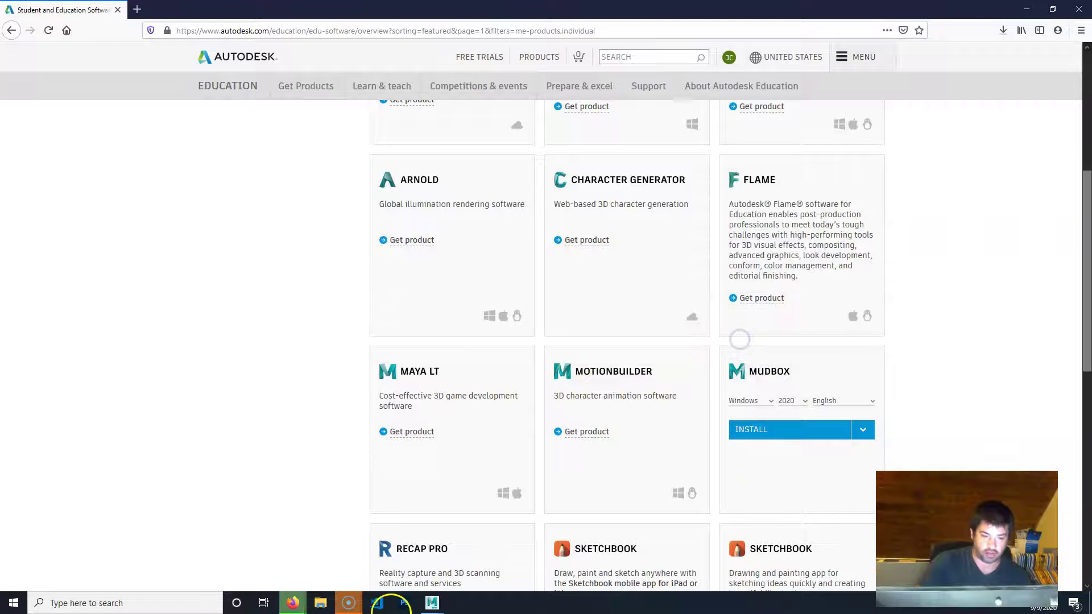
mouse_move(432, 602)
click(500, 533)
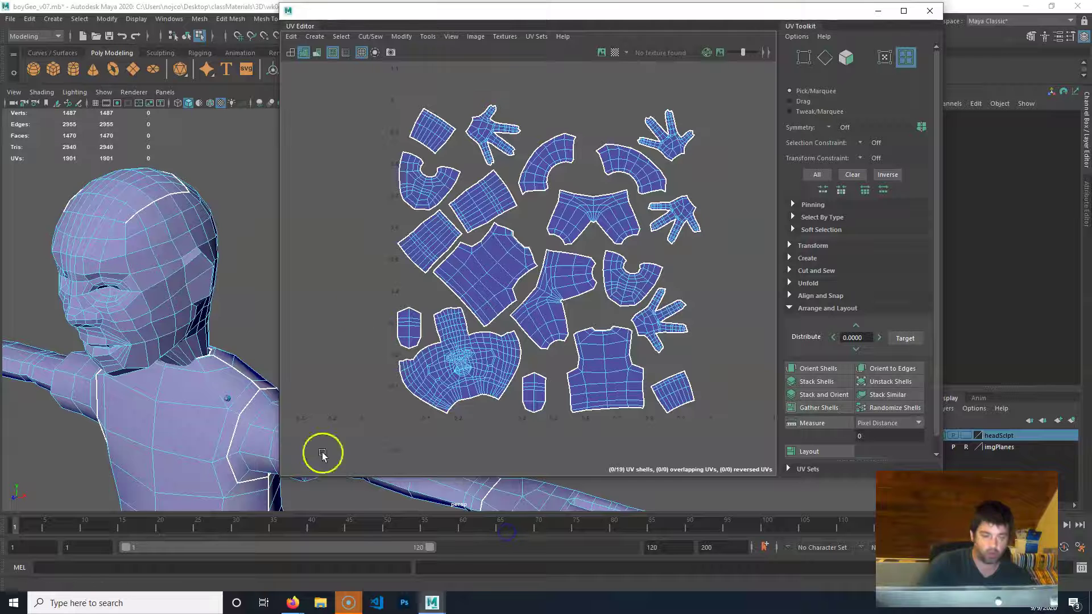
click(476, 358)
click(548, 312)
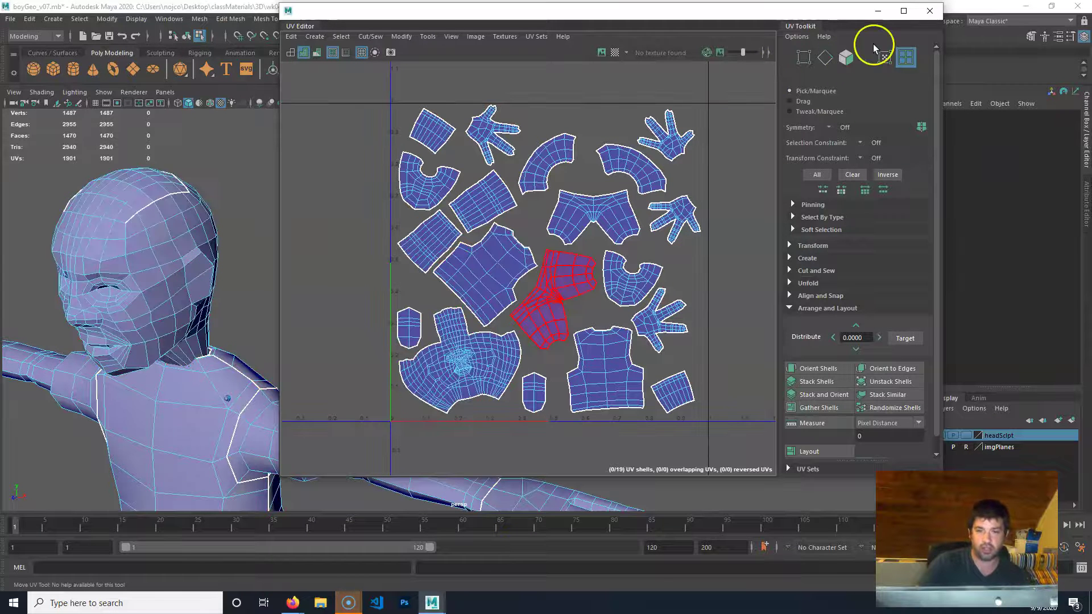
click(577, 211)
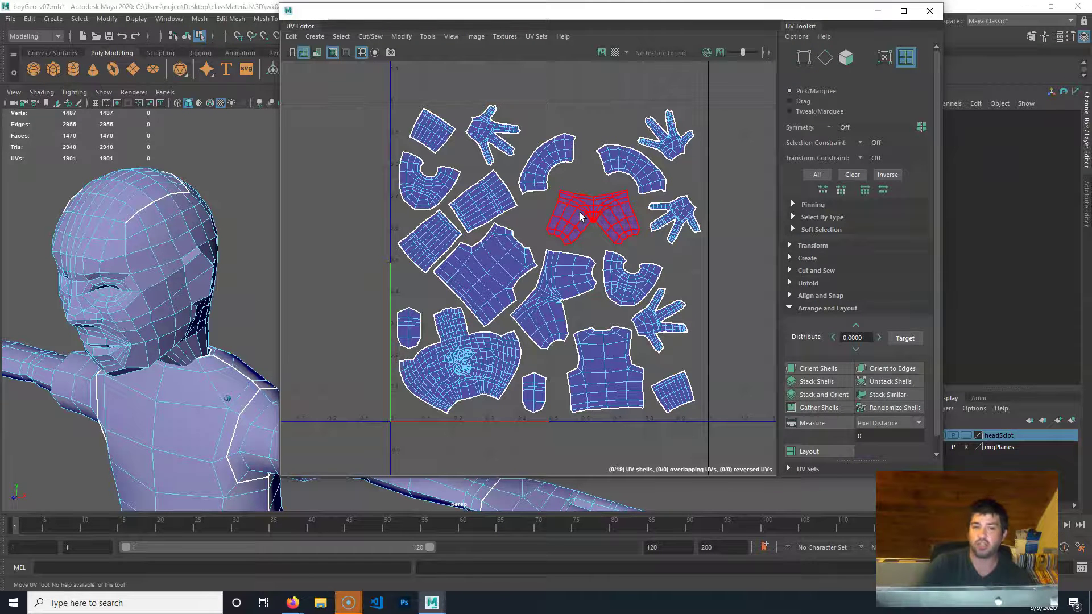
click(634, 165)
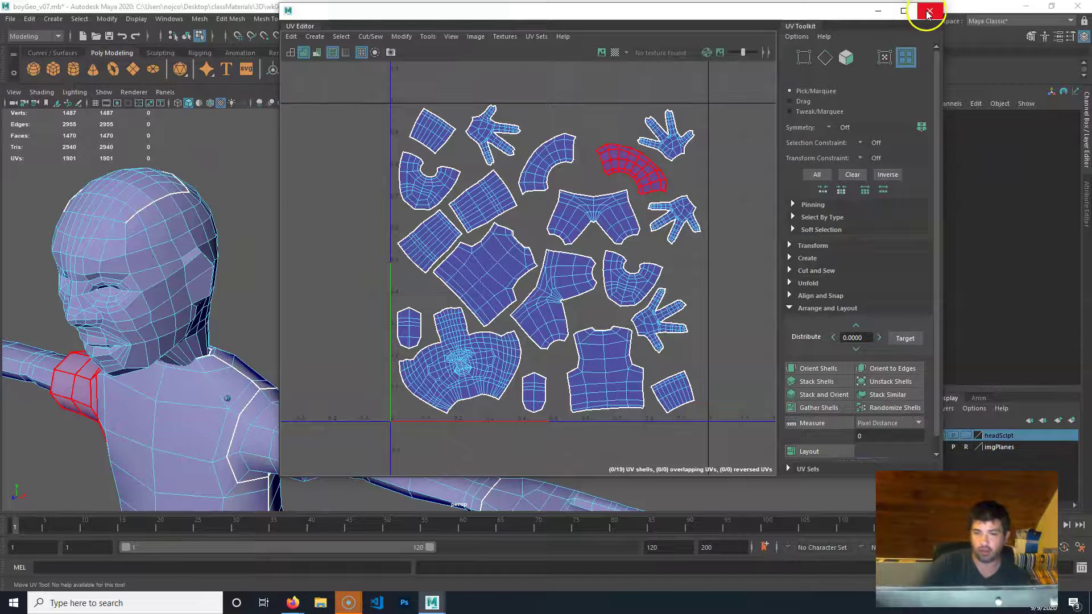
Close the UV Editor and return the boy character from component selection to object mode
click(928, 14)
alt+right_drag(567, 309, 492, 290)
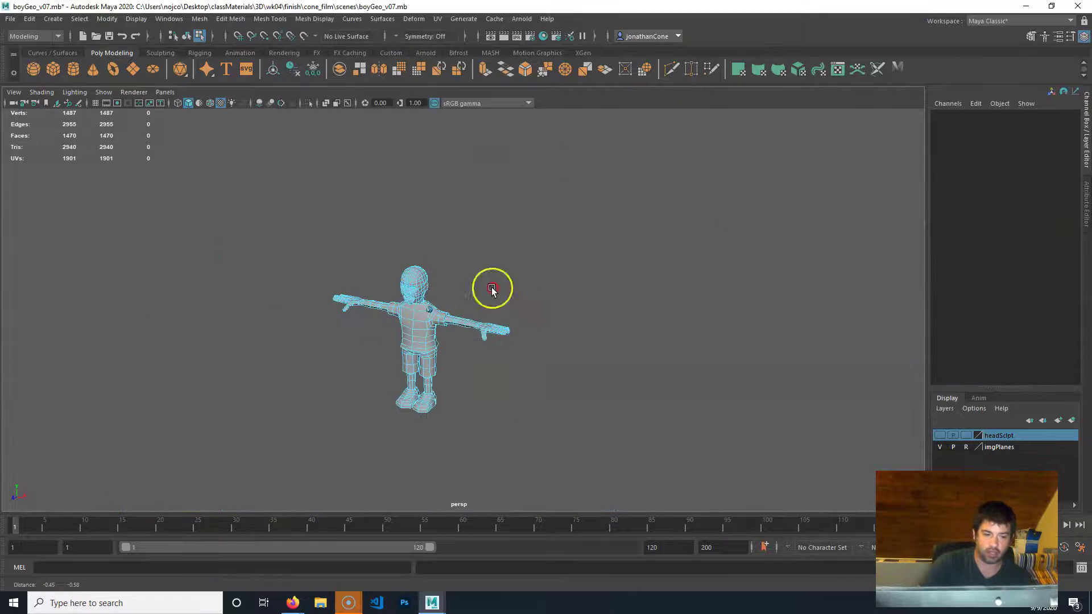
key(F8)
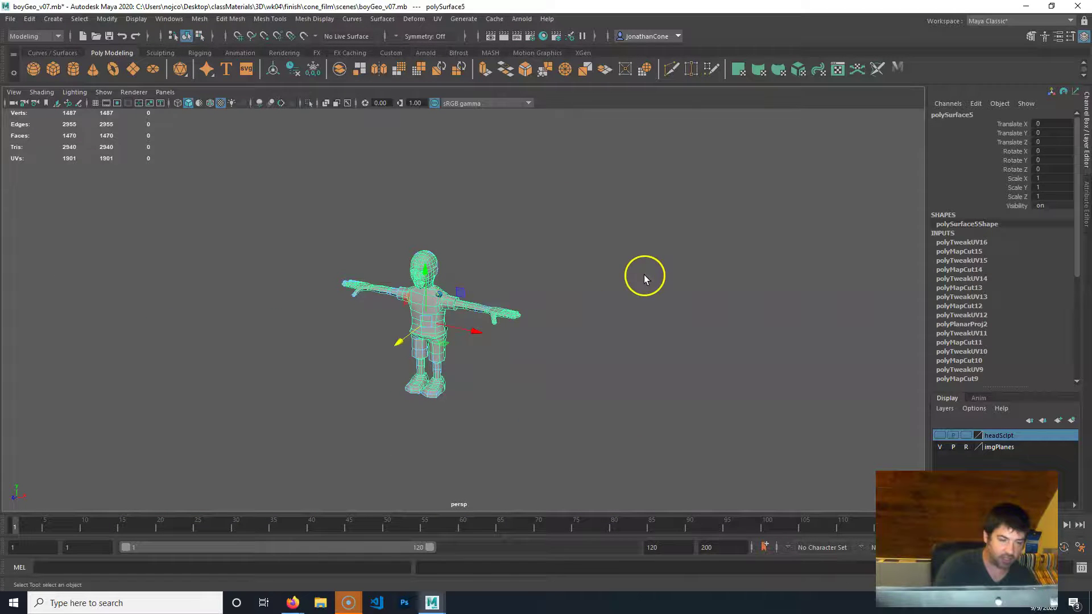
Save the scene as a new version named boyGeo_v08.mb in the project's scenes folder
key(ctrl+shift+s)
click(192, 430)
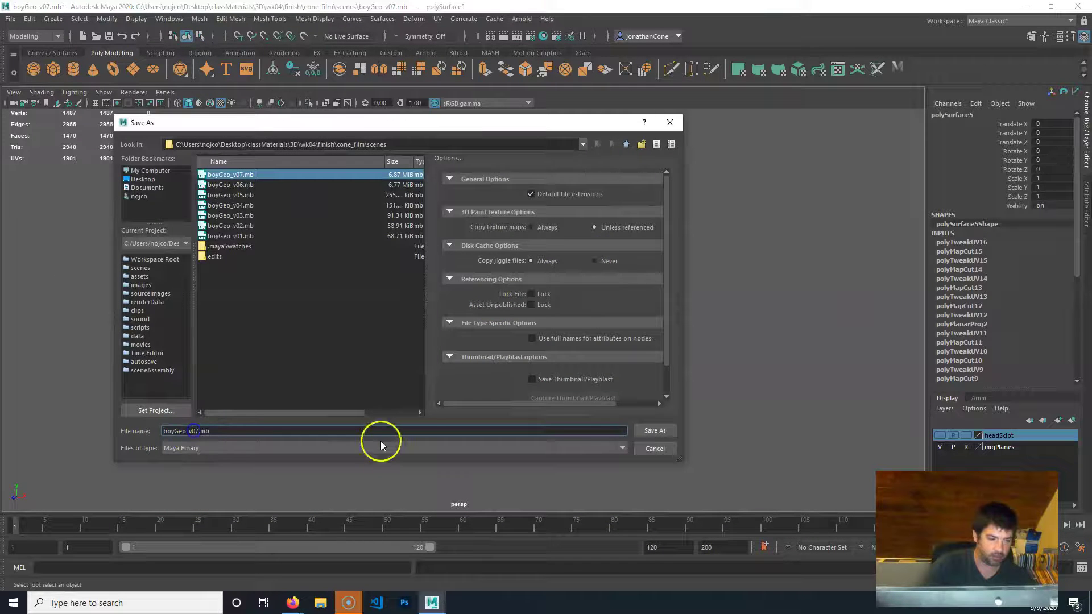
key(Delete)
text(8)
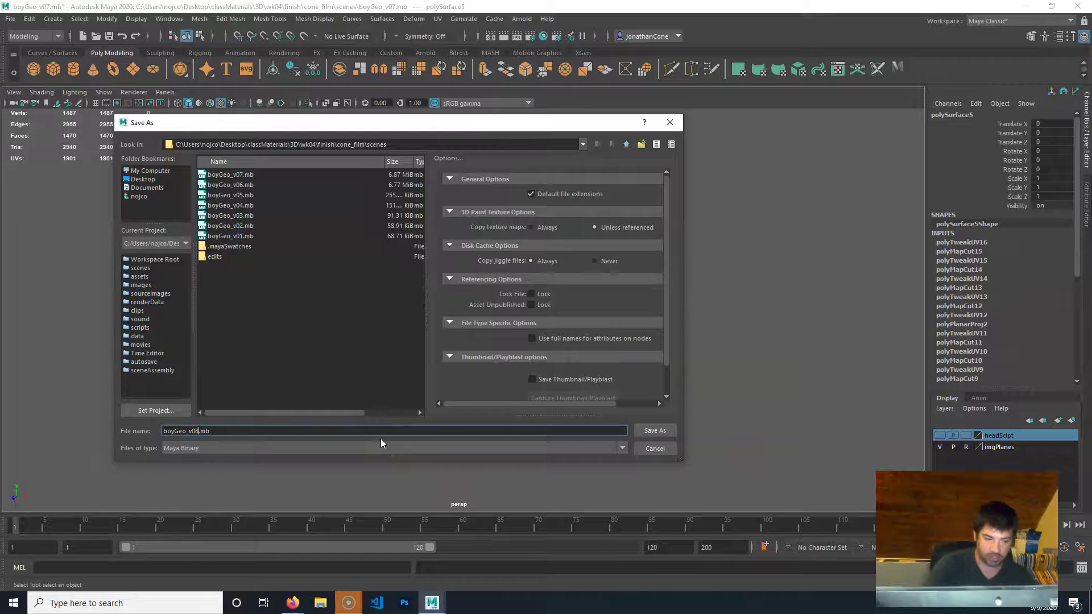
key(Return)
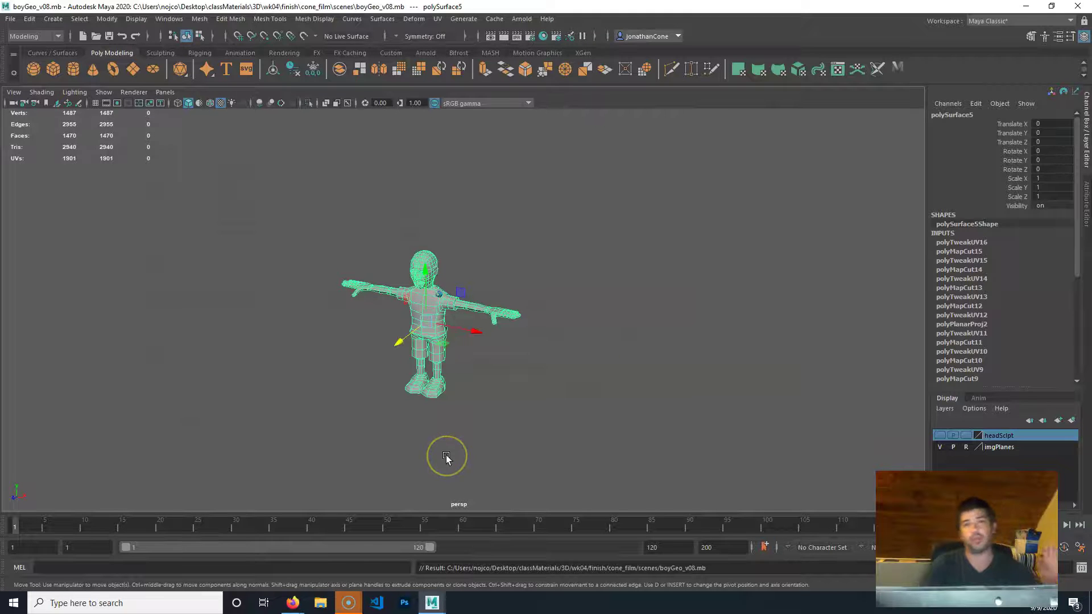